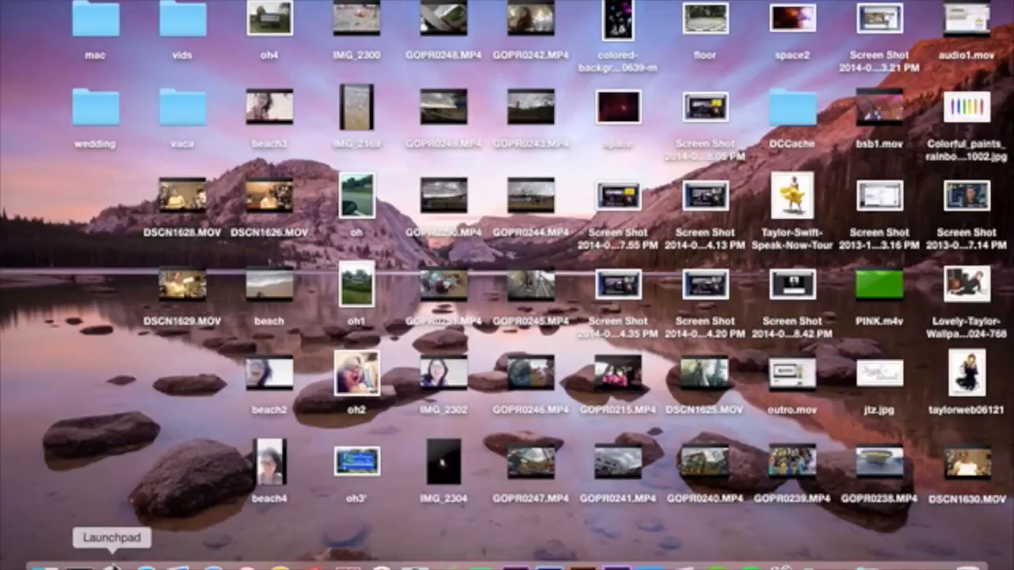
Open Image Capture and select the L810 camera to list its photos
{"action": "left_click", "coordinate": [111, 567]}
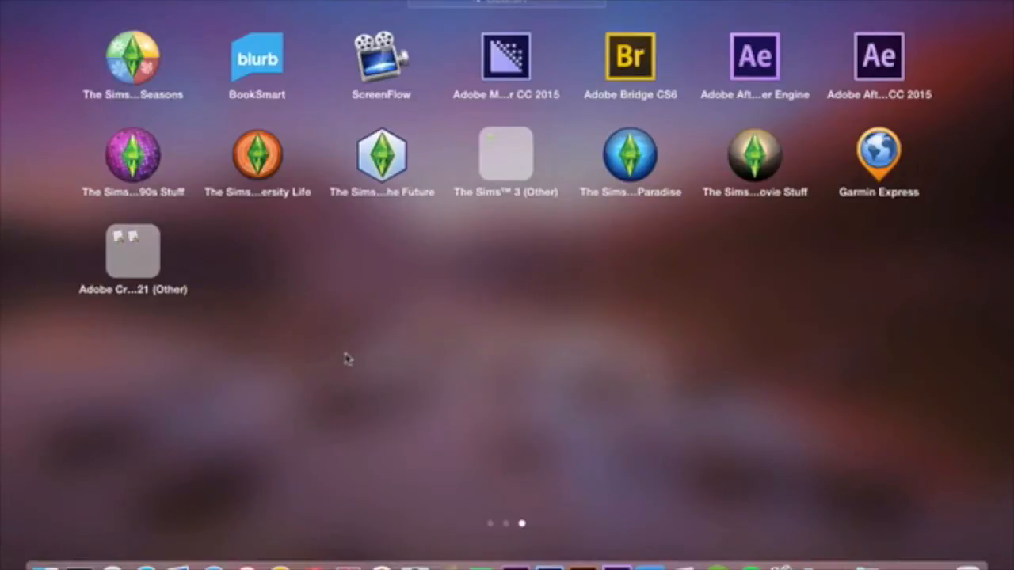
{"action": "scroll", "coordinate": [346, 359], "scroll_direction": "left", "scroll_amount": 3}
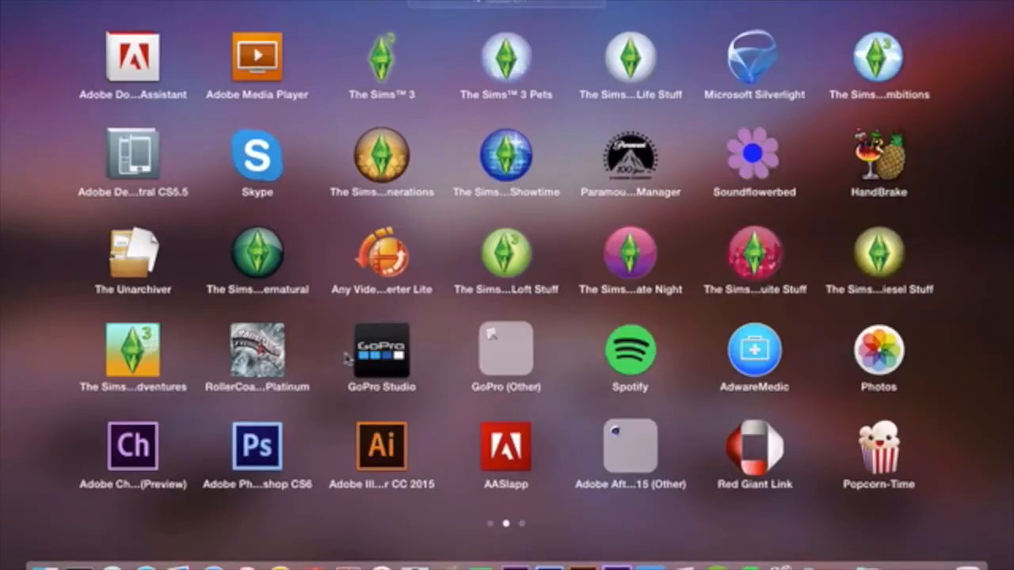
{"action": "scroll", "coordinate": [346, 358], "scroll_direction": "left", "scroll_amount": 3}
{"action": "left_click", "coordinate": [900, 251]}
{"action": "left_click", "coordinate": [256, 240]}
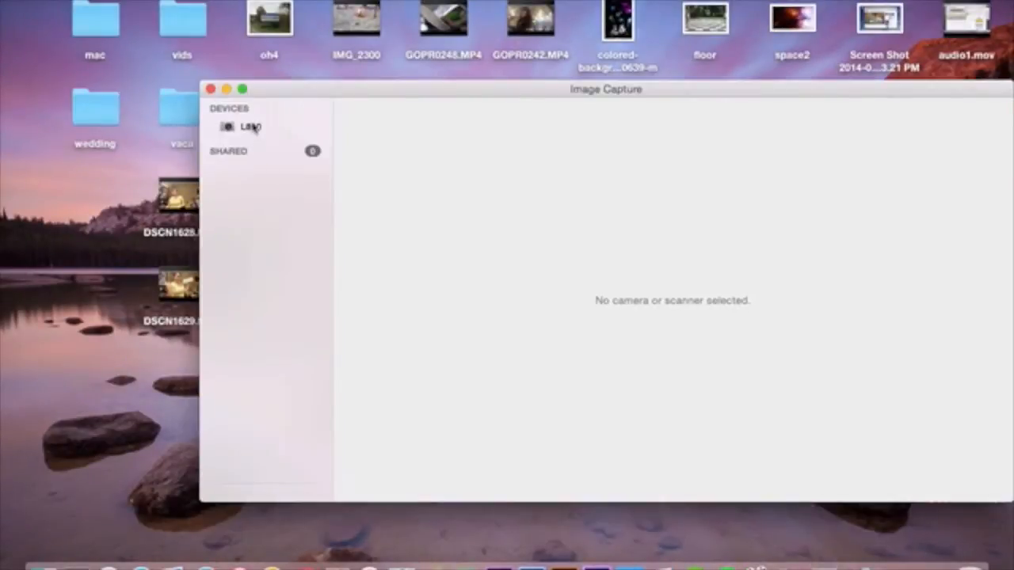
{"action": "left_click", "coordinate": [252, 127]}
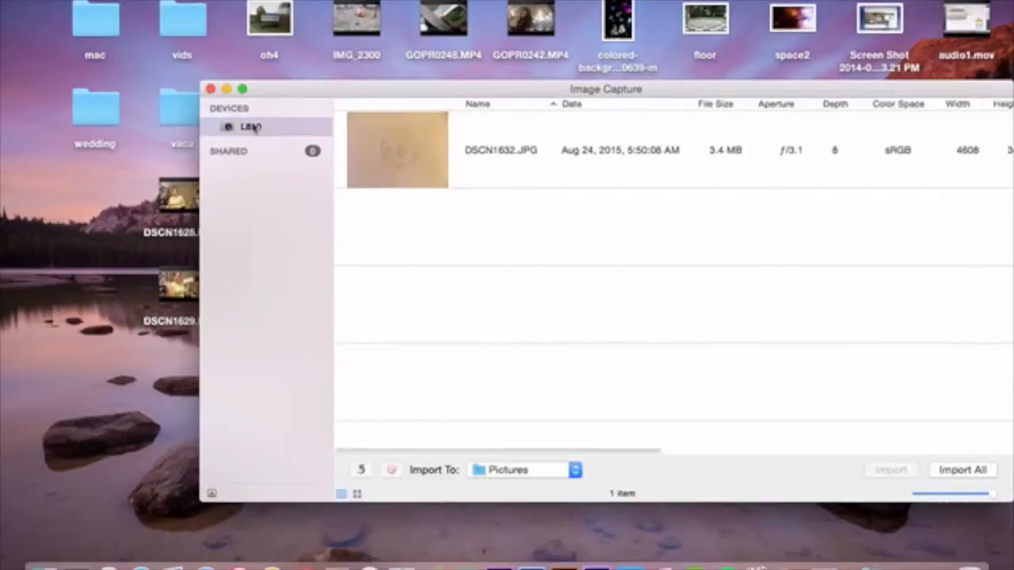
Import DSCN1632.JPG from the camera to the Desktop and close the open windows
{"action": "left_click", "coordinate": [440, 155]}
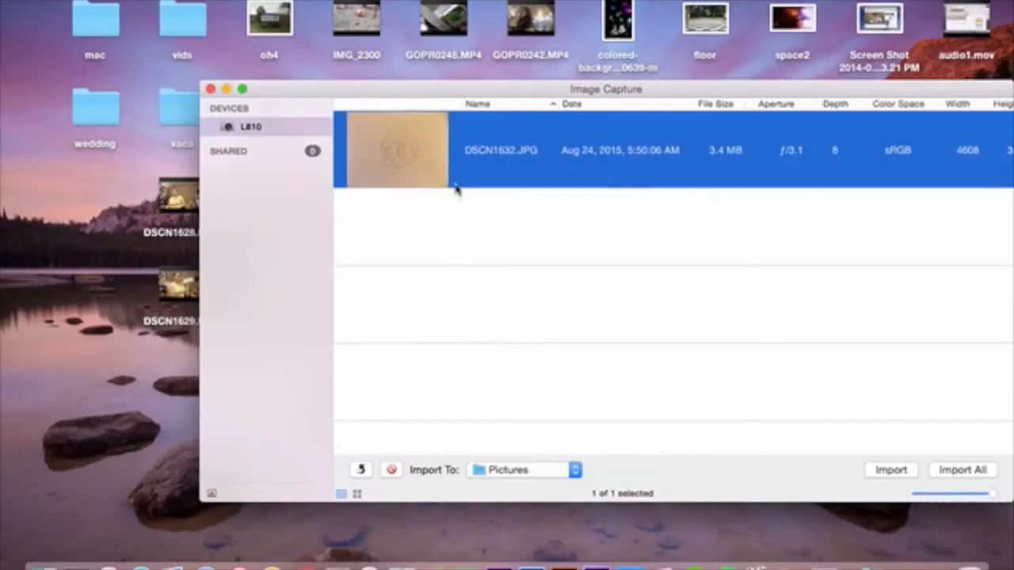
{"action": "left_click", "coordinate": [534, 472]}
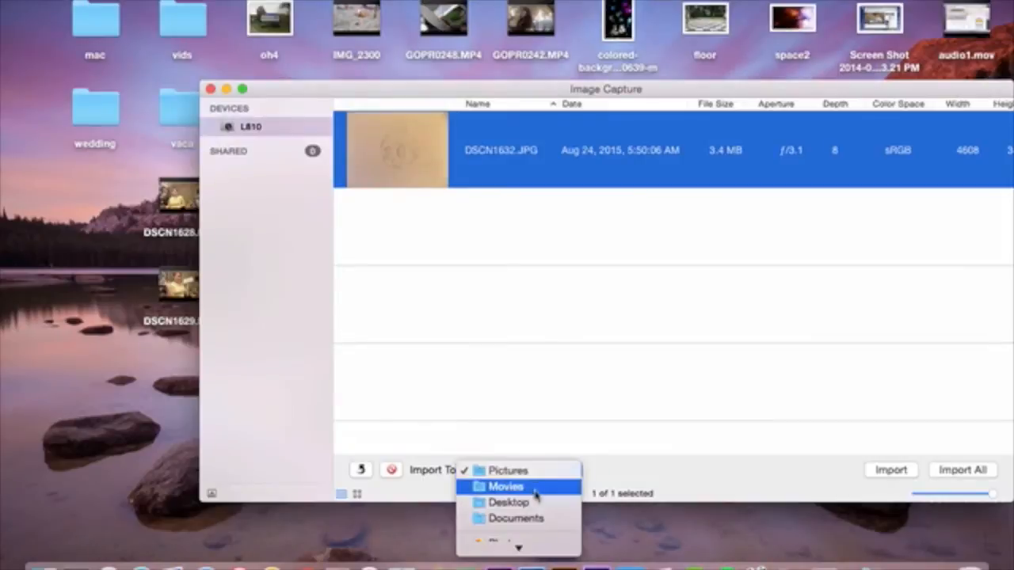
{"action": "left_click", "coordinate": [537, 504]}
{"action": "left_click", "coordinate": [889, 470]}
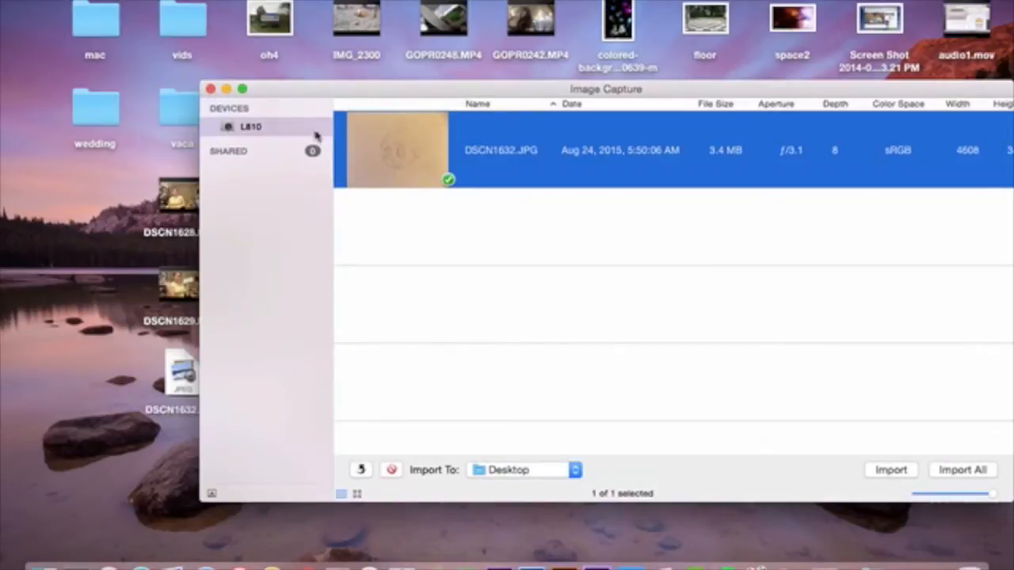
{"action": "left_click", "coordinate": [210, 88]}
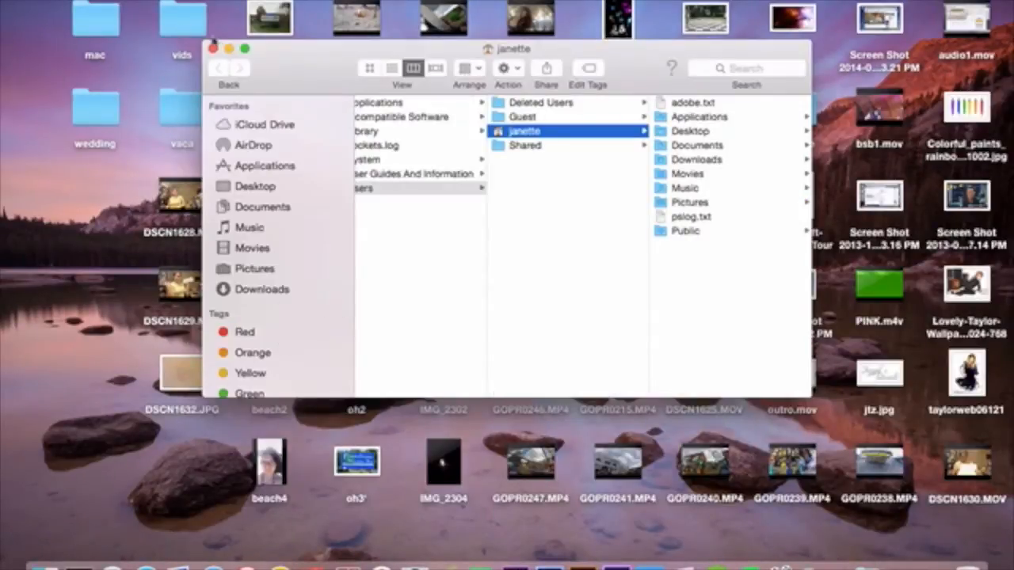
{"action": "left_click", "coordinate": [212, 49]}
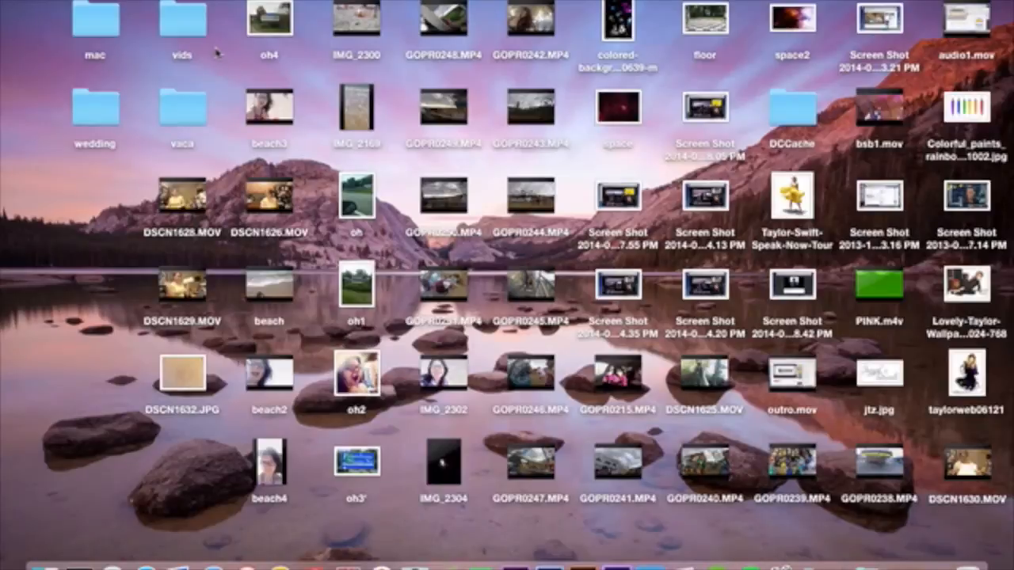
Switch to Photoshop and open DSCN1632.JPG from the Desktop
{"action": "left_click", "coordinate": [192, 408]}
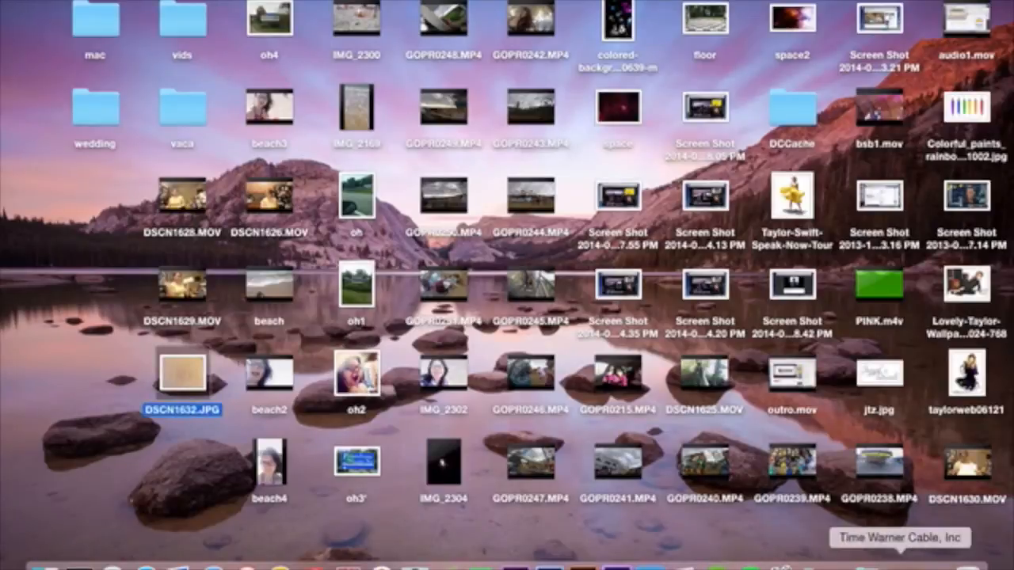
{"action": "left_click", "coordinate": [934, 564]}
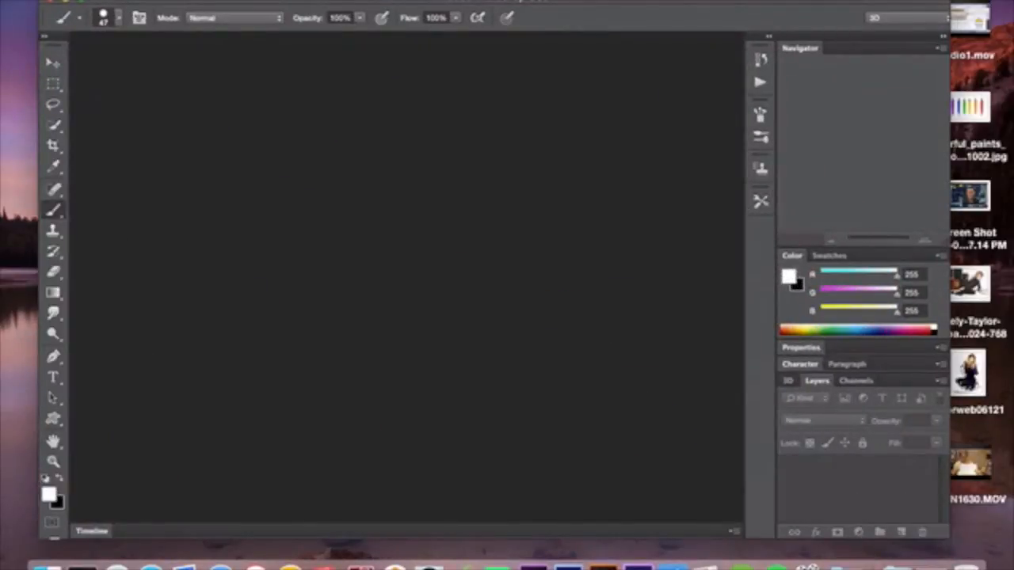
{"action": "left_click", "coordinate": [123, 1]}
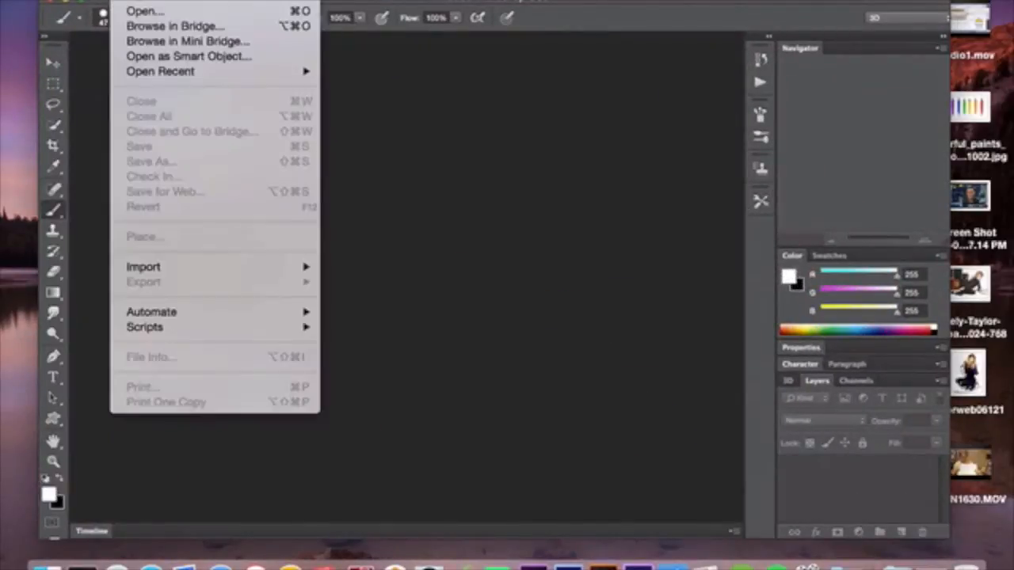
{"action": "left_click", "coordinate": [139, 11]}
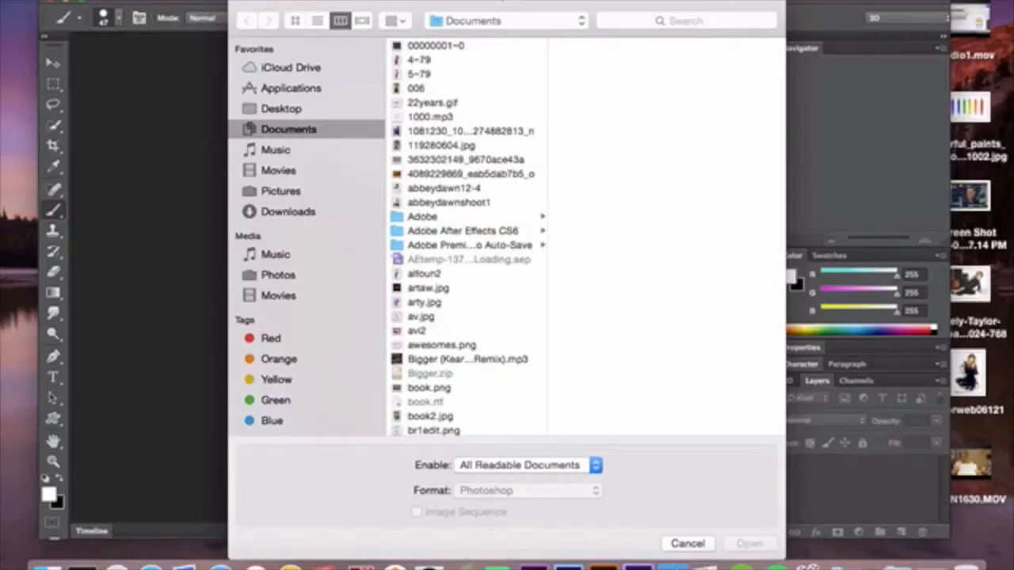
{"action": "left_click", "coordinate": [311, 110]}
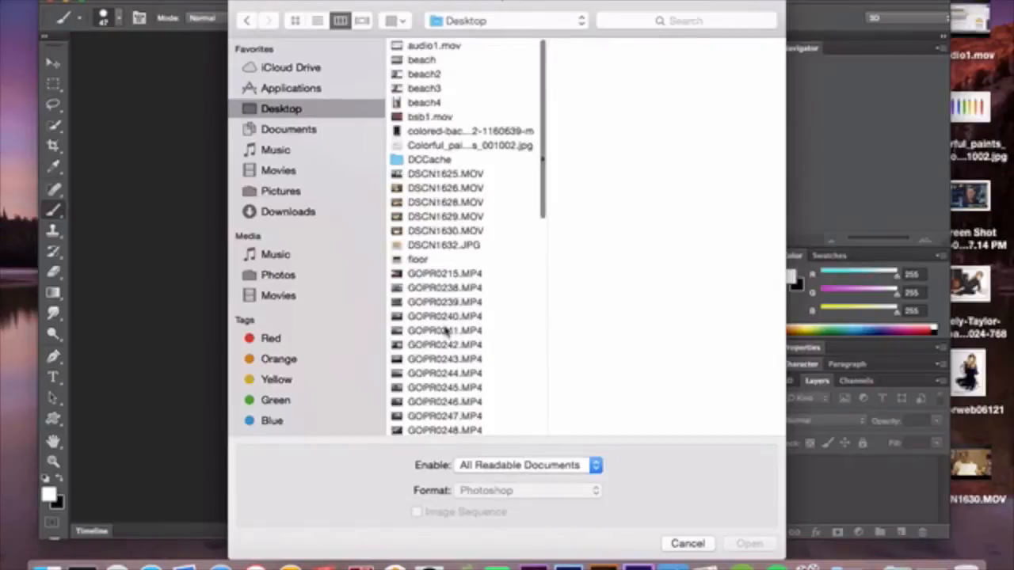
{"action": "scroll", "coordinate": [448, 330], "scroll_direction": "down", "scroll_amount": 10}
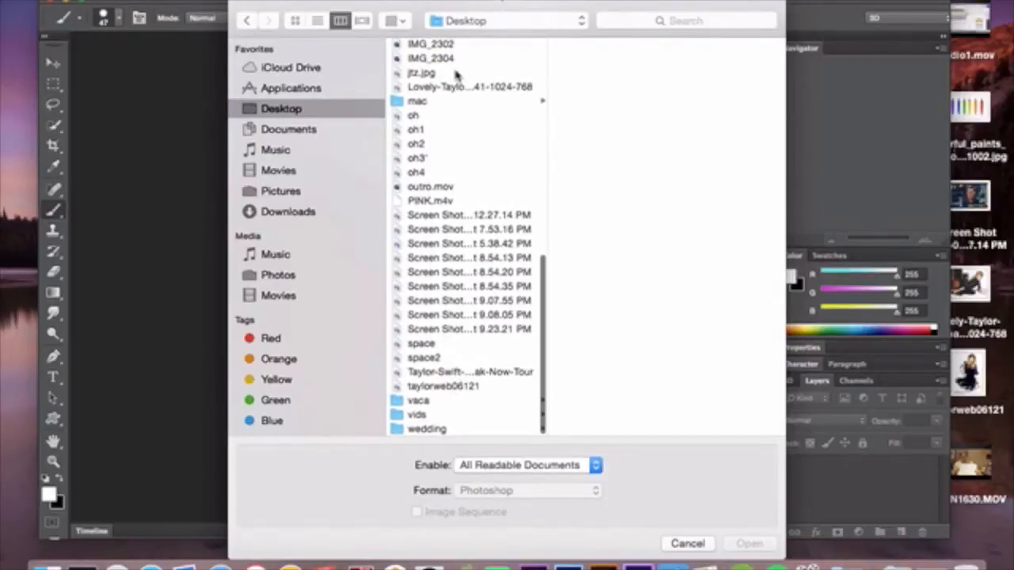
{"action": "scroll", "coordinate": [459, 79], "scroll_direction": "up", "scroll_amount": 5}
{"action": "scroll", "coordinate": [459, 82], "scroll_direction": "up", "scroll_amount": 5}
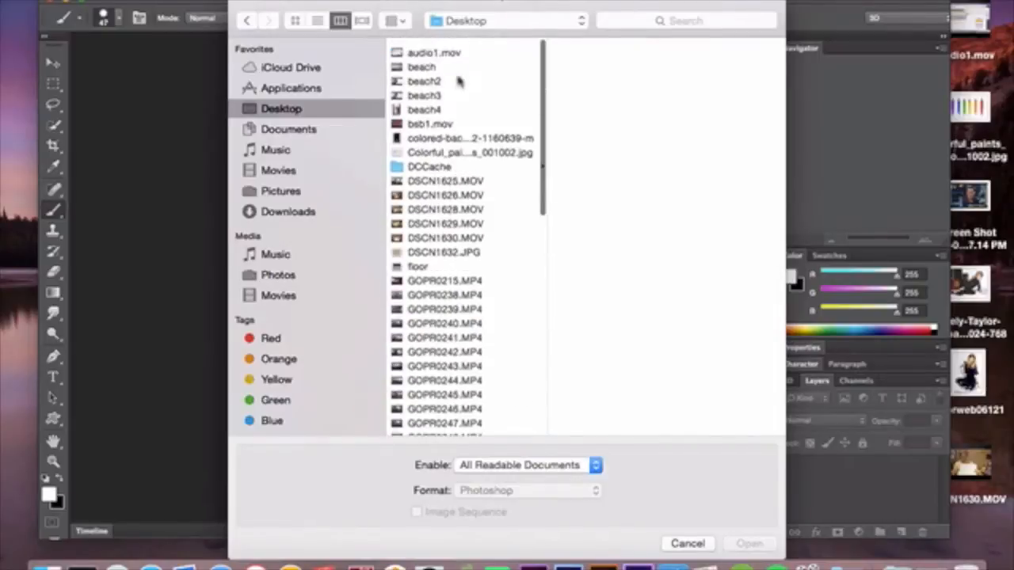
{"action": "left_click", "coordinate": [473, 247]}
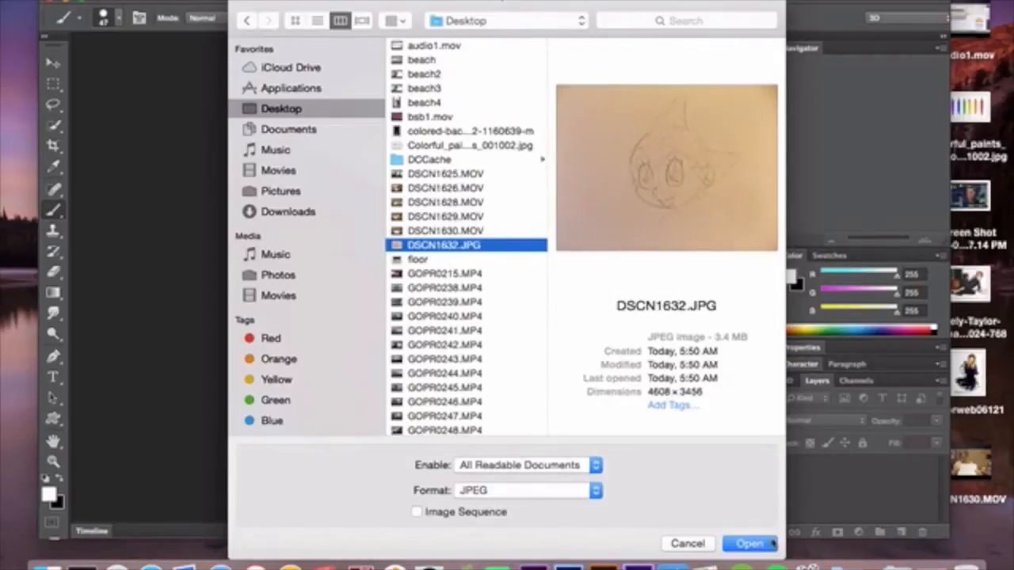
{"action": "left_click", "coordinate": [772, 544]}
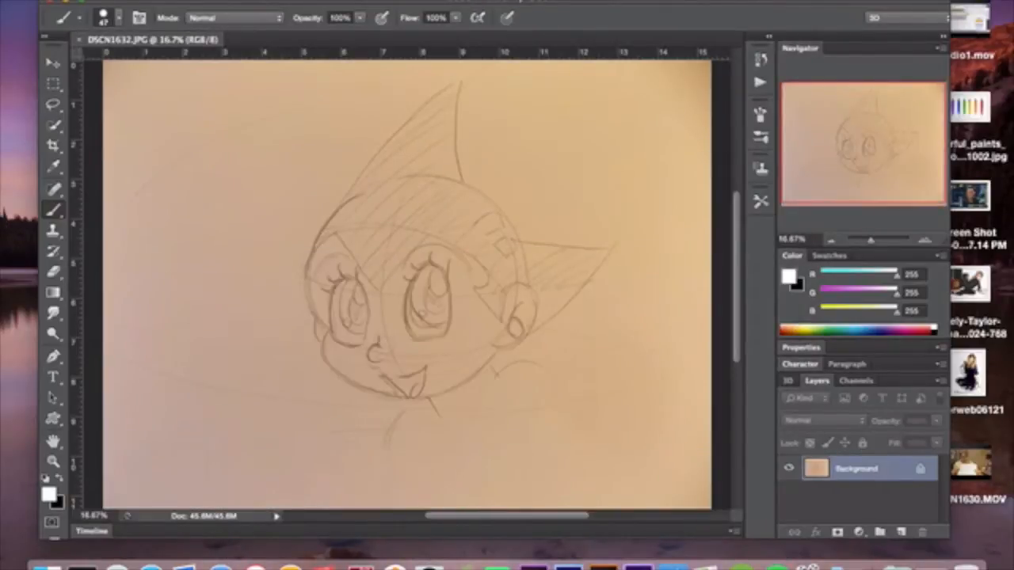
Resize the image to a width of 1000 pixels with its proportions constrained
{"action": "left_click", "coordinate": [194, 0]}
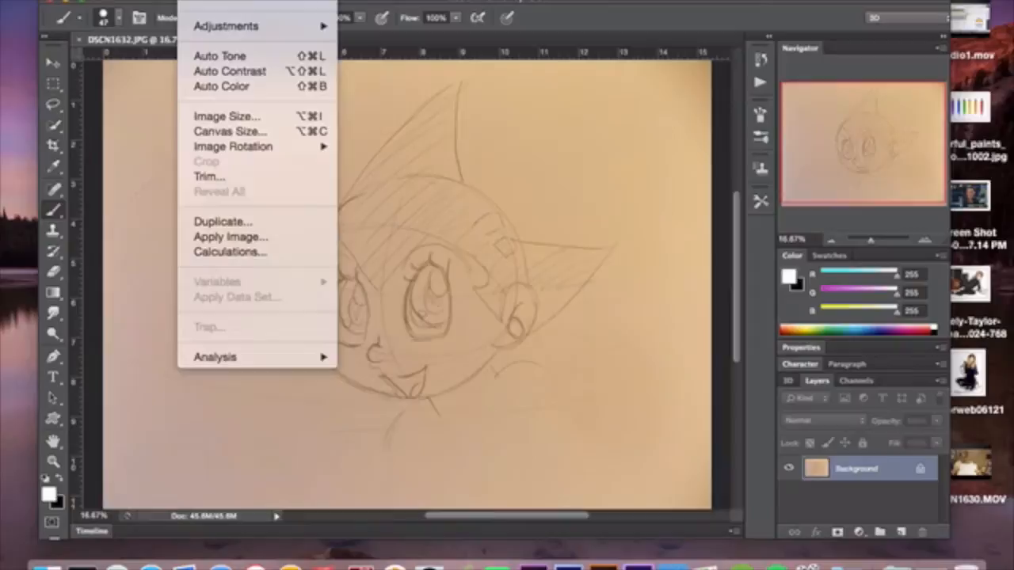
{"action": "left_click", "coordinate": [227, 116]}
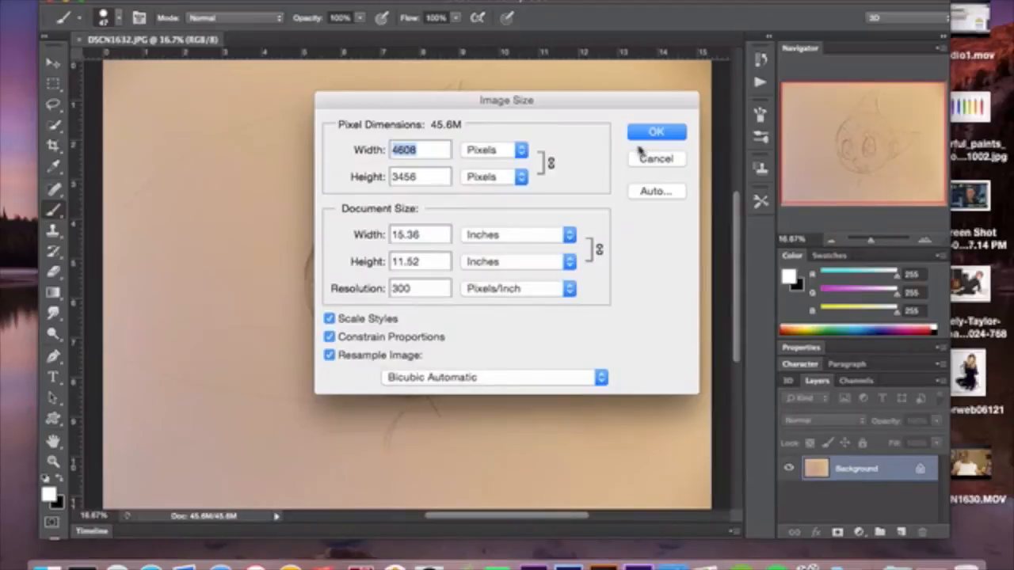
{"action": "type", "text": "1000"}
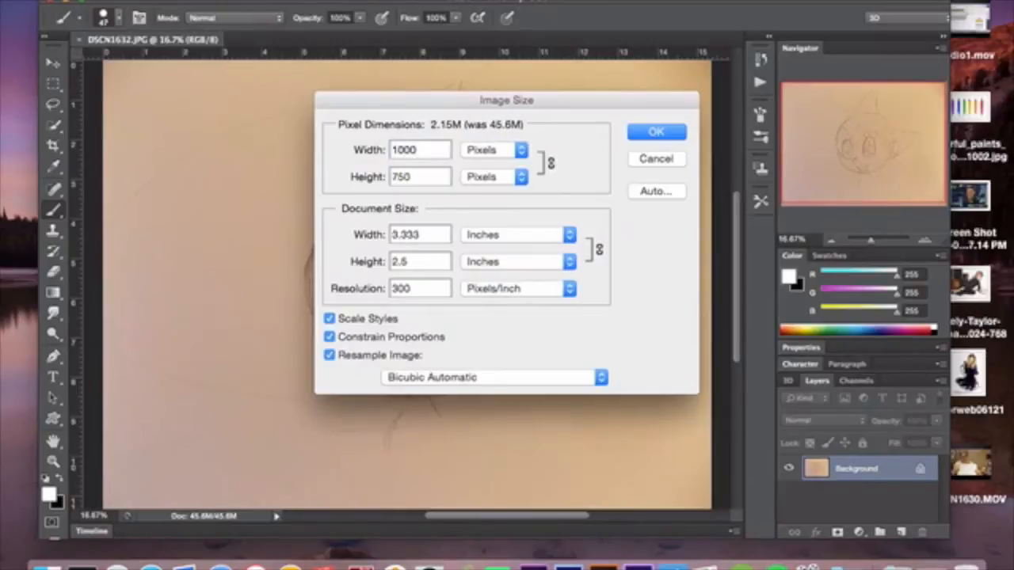
{"action": "key", "text": "Return"}
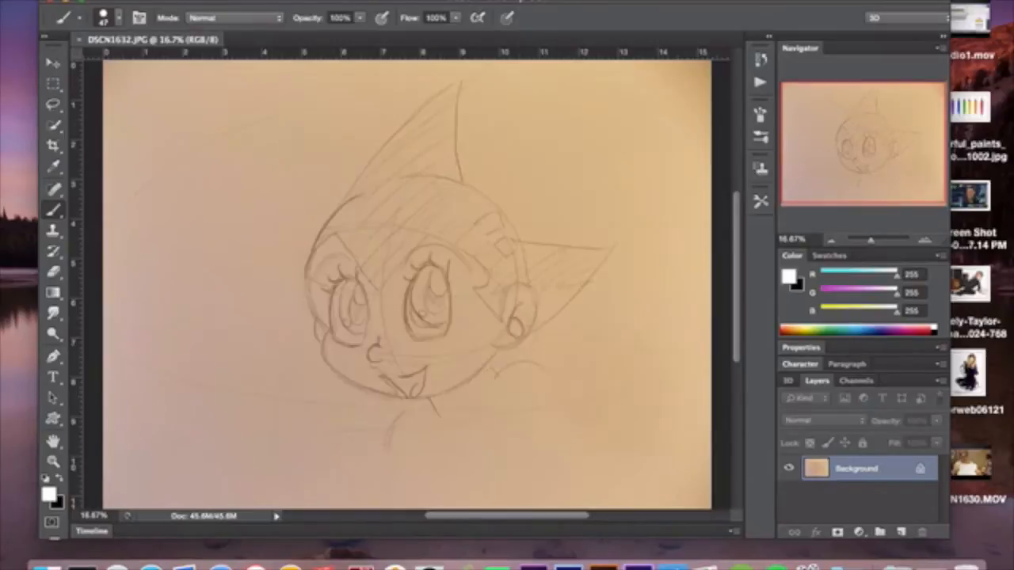
Examine the resized character sketch at 100% zoom, from the hair spikes down to the face
{"action": "left_click", "coordinate": [925, 240]}
{"action": "left_click", "coordinate": [925, 240]}
{"action": "left_click", "coordinate": [925, 240]}
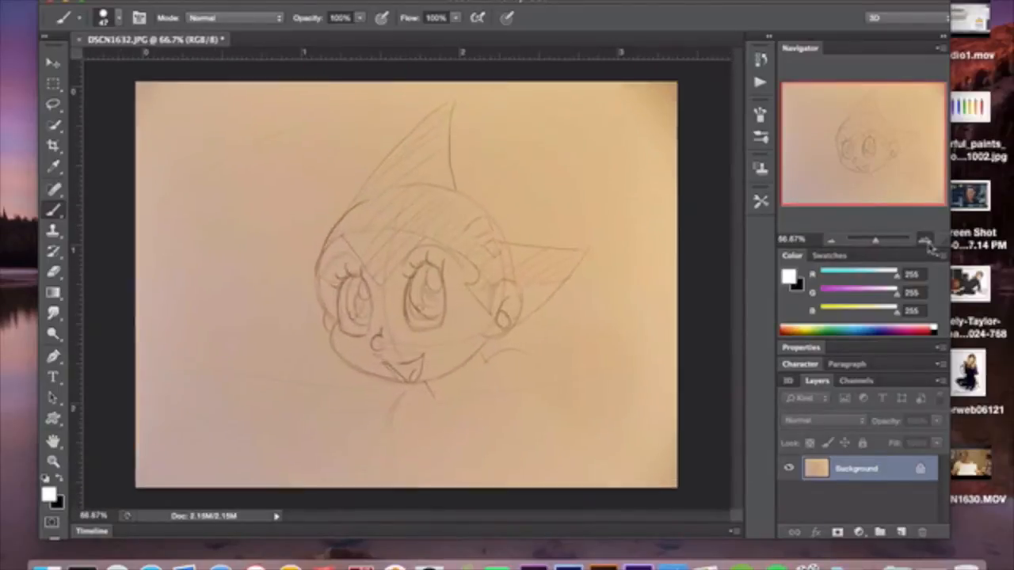
{"action": "left_click", "coordinate": [925, 240]}
{"action": "scroll", "coordinate": [646, 317], "scroll_direction": "right", "scroll_amount": 3}
{"action": "scroll", "coordinate": [643, 317], "scroll_direction": "up", "scroll_amount": 5}
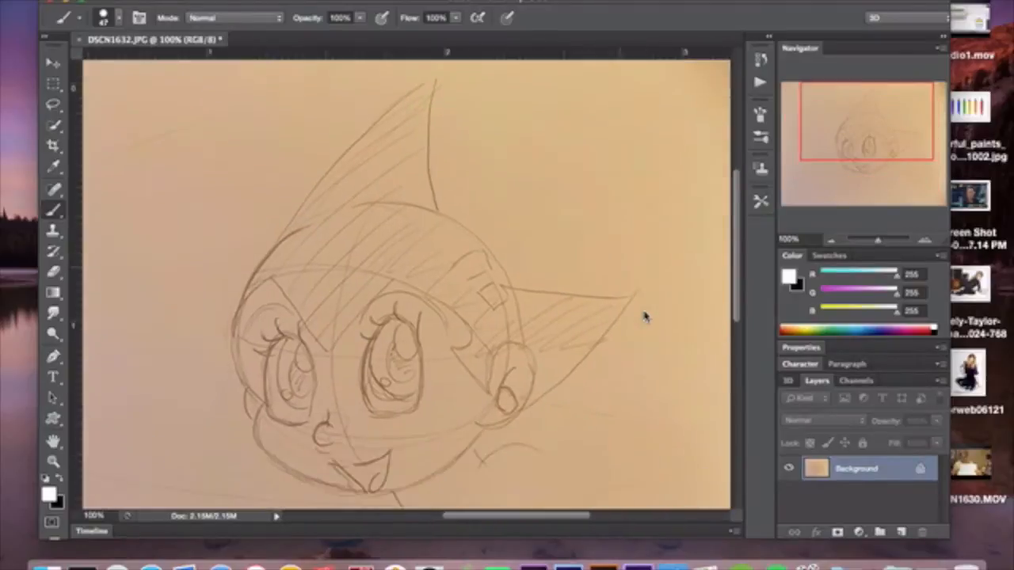
{"action": "scroll", "coordinate": [643, 317], "scroll_direction": "down", "scroll_amount": 3}
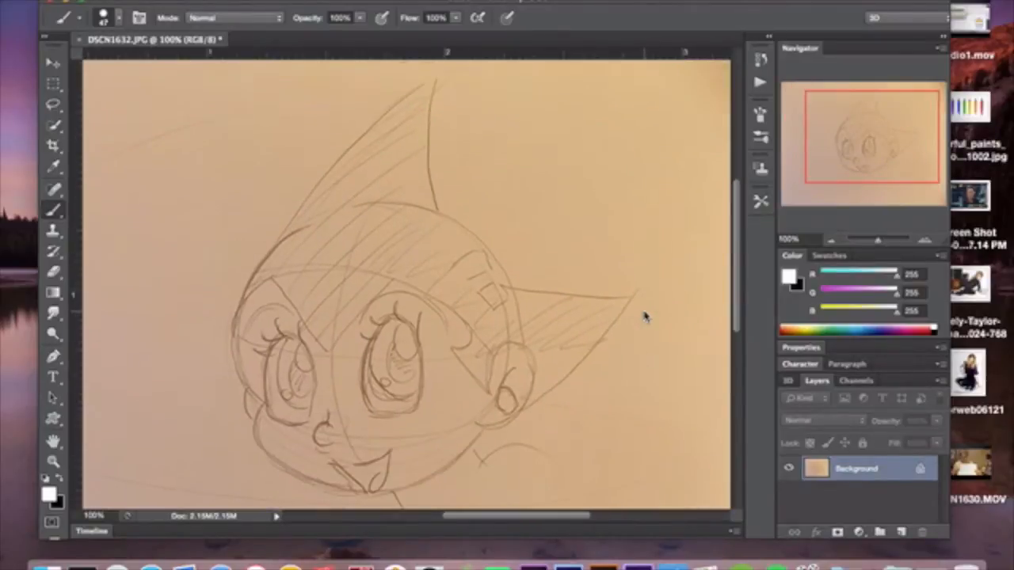
{"action": "scroll", "coordinate": [643, 317], "scroll_direction": "up", "scroll_amount": 2}
{"action": "scroll", "coordinate": [554, 304], "scroll_direction": "right", "scroll_amount": 5}
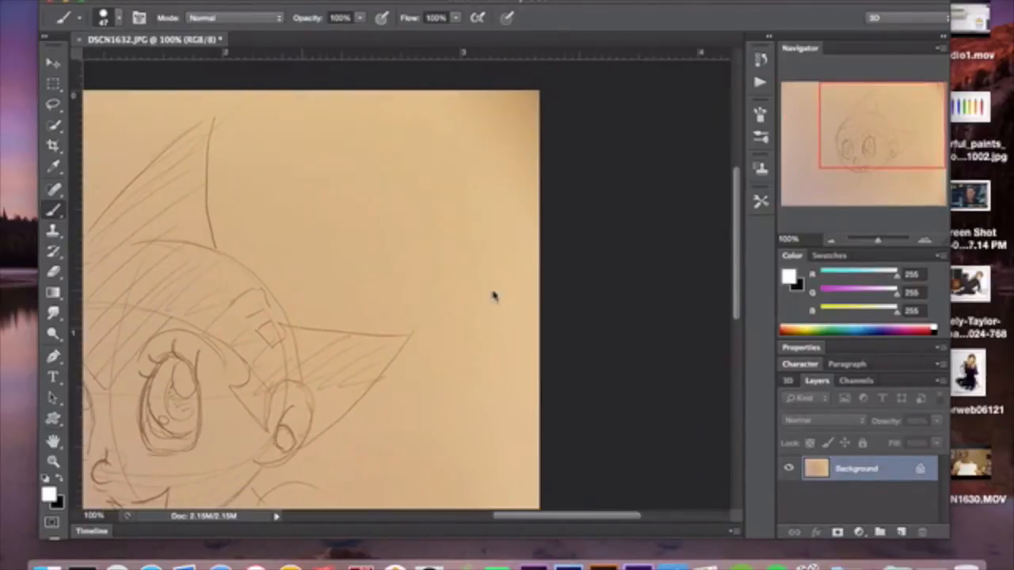
{"action": "scroll", "coordinate": [494, 305], "scroll_direction": "left", "scroll_amount": 4}
{"action": "scroll", "coordinate": [493, 307], "scroll_direction": "down", "scroll_amount": 1}
{"action": "scroll", "coordinate": [493, 307], "scroll_direction": "left", "scroll_amount": 4}
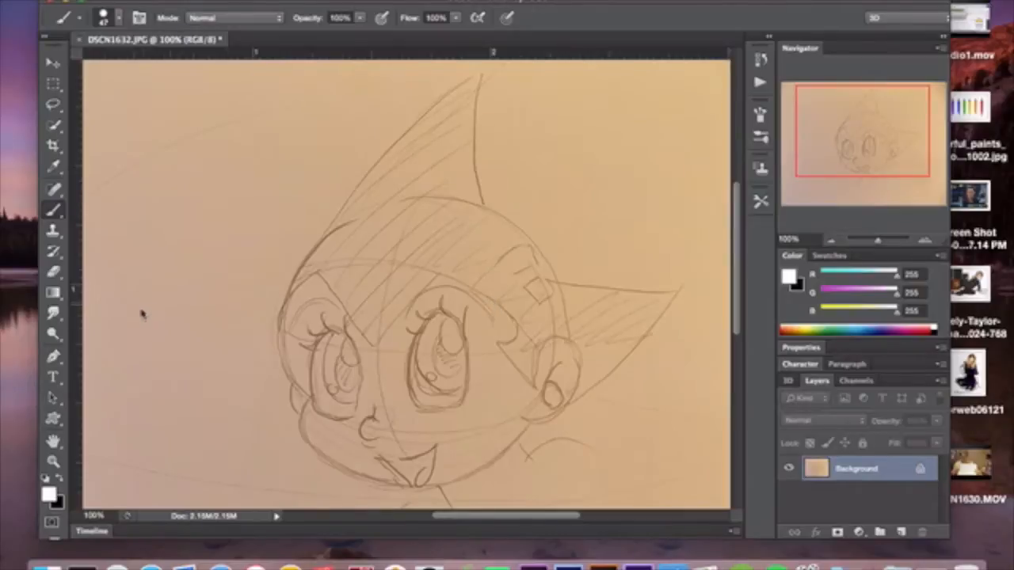
Choose the Pen tool and add a new empty layer above the Background layer
{"action": "left_click", "coordinate": [56, 358]}
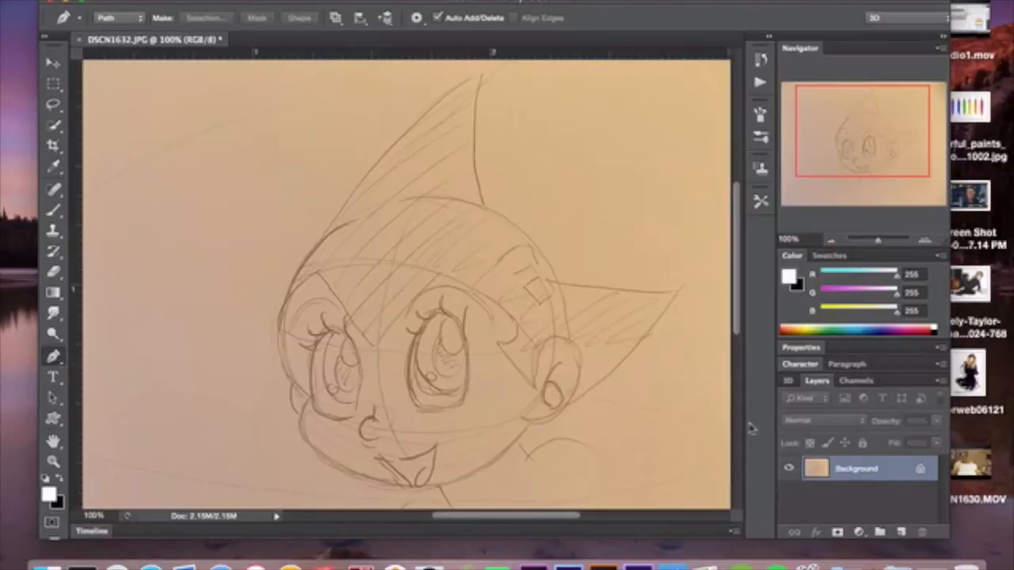
{"action": "left_click", "coordinate": [901, 533]}
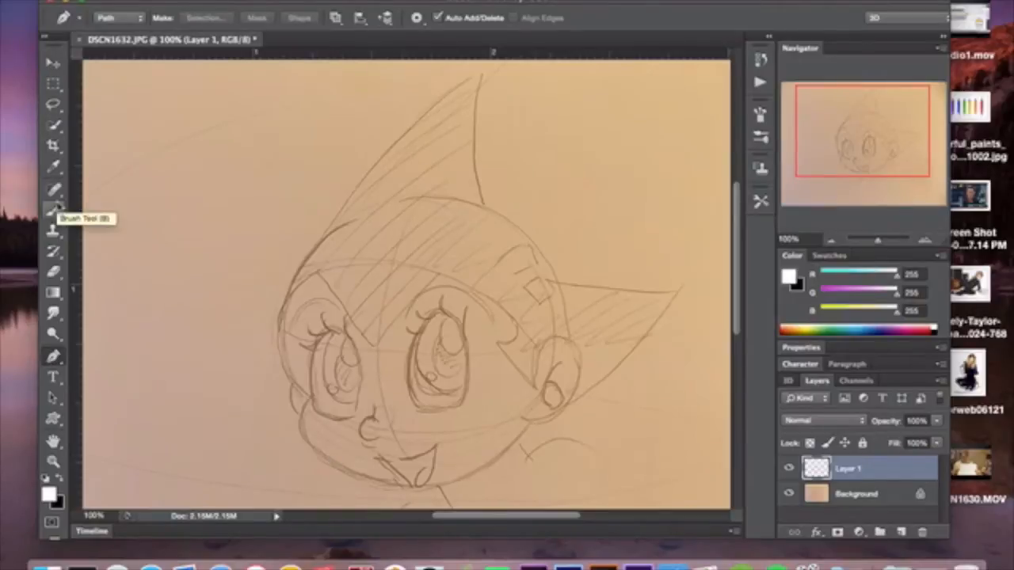
Set the Brush tool to 5 px with black as the foreground color, and return to the Pen tool
{"action": "left_click", "coordinate": [55, 208]}
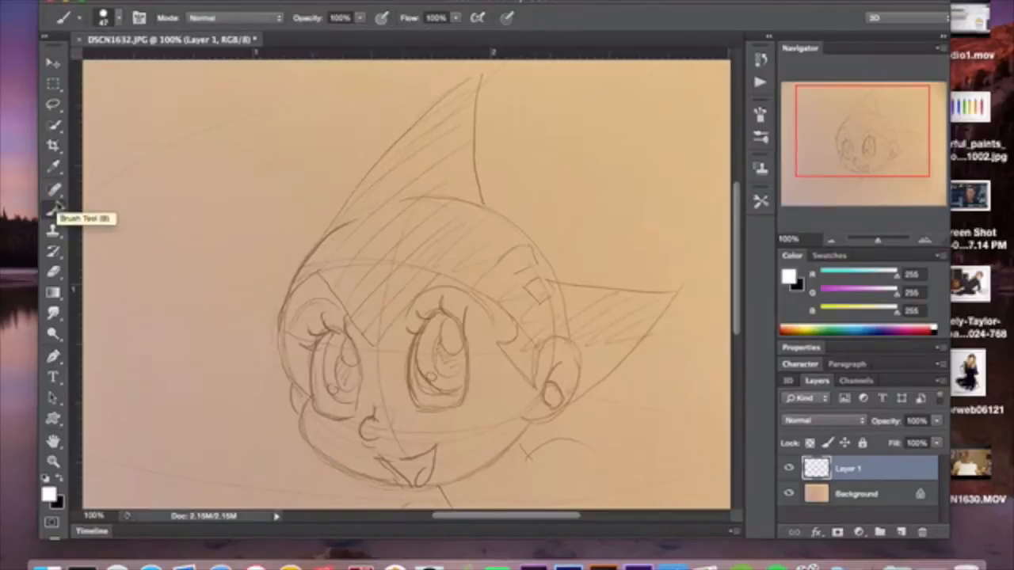
{"action": "left_click", "coordinate": [118, 19]}
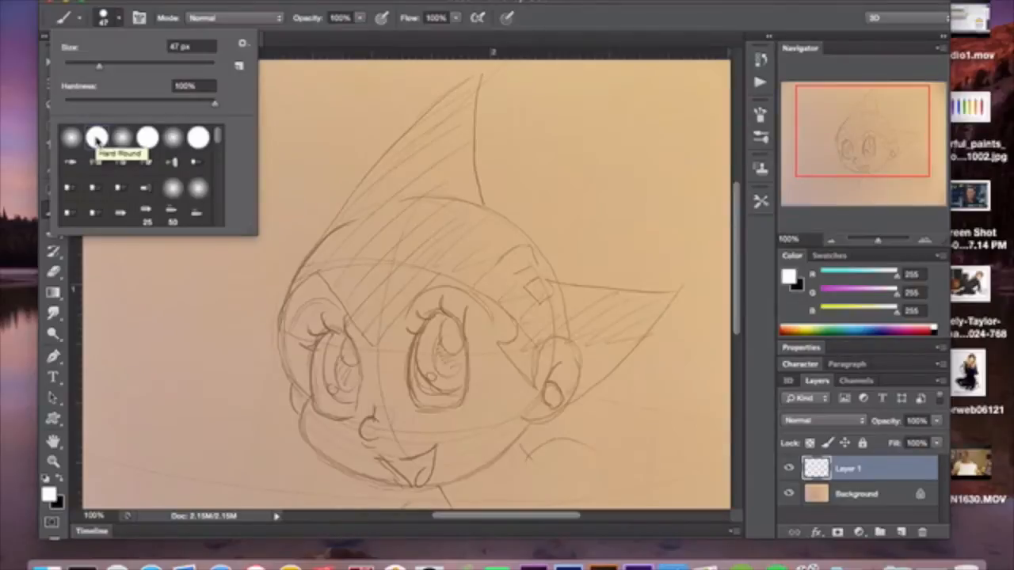
{"action": "left_click", "coordinate": [184, 47]}
{"action": "type", "text": "5"}
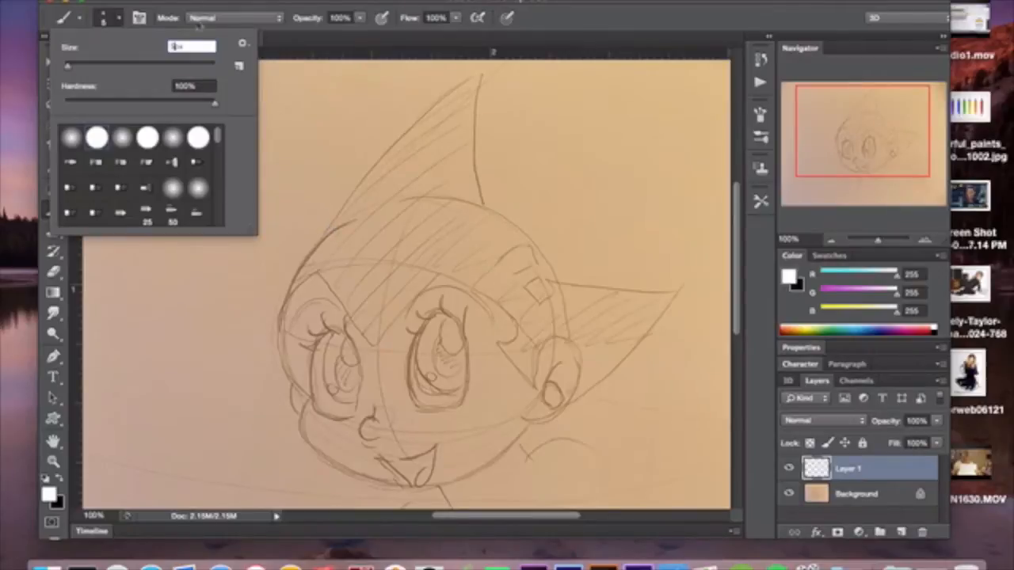
{"action": "left_click", "coordinate": [119, 19]}
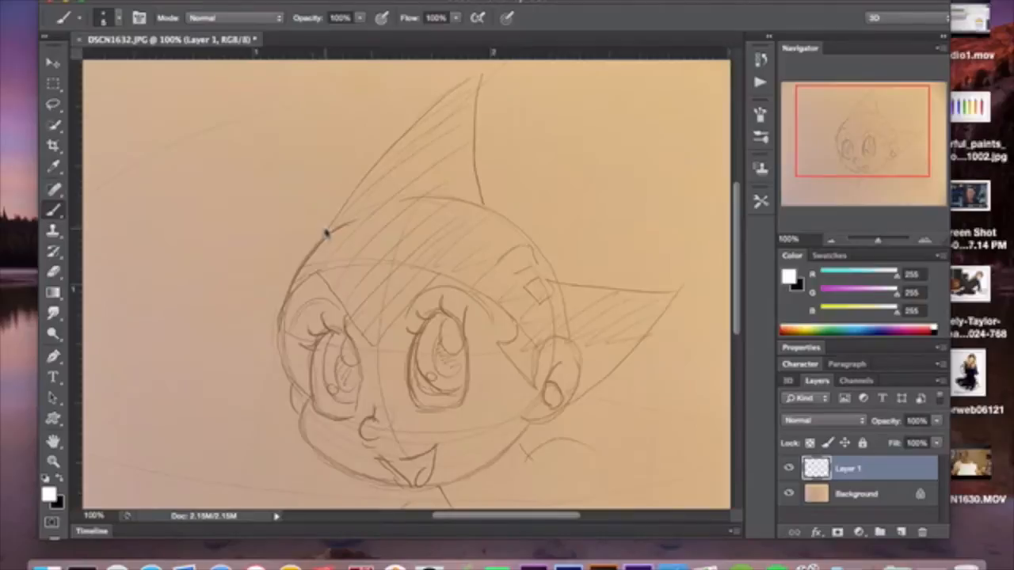
{"action": "left_click", "coordinate": [63, 483]}
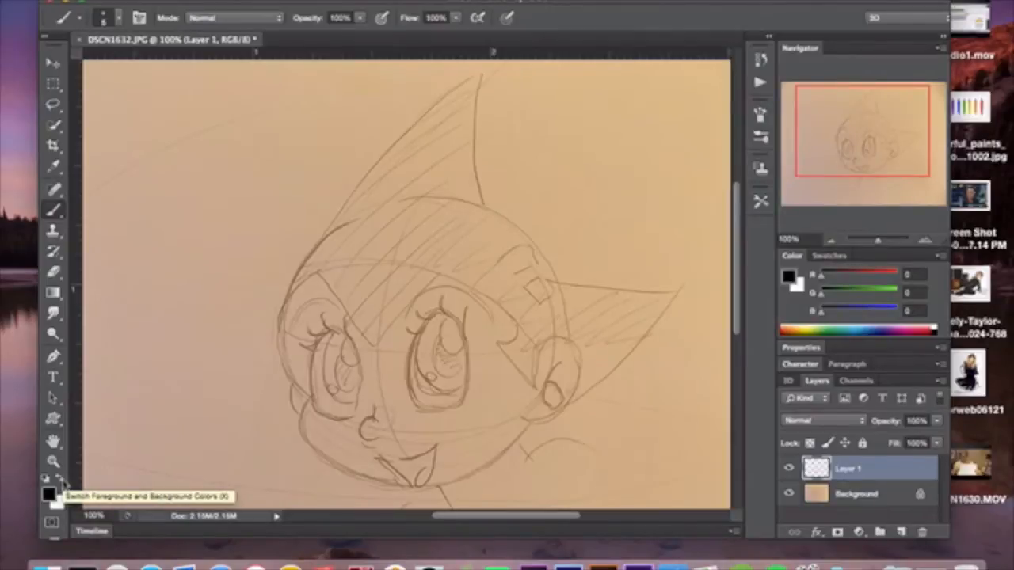
{"action": "left_click", "coordinate": [61, 358]}
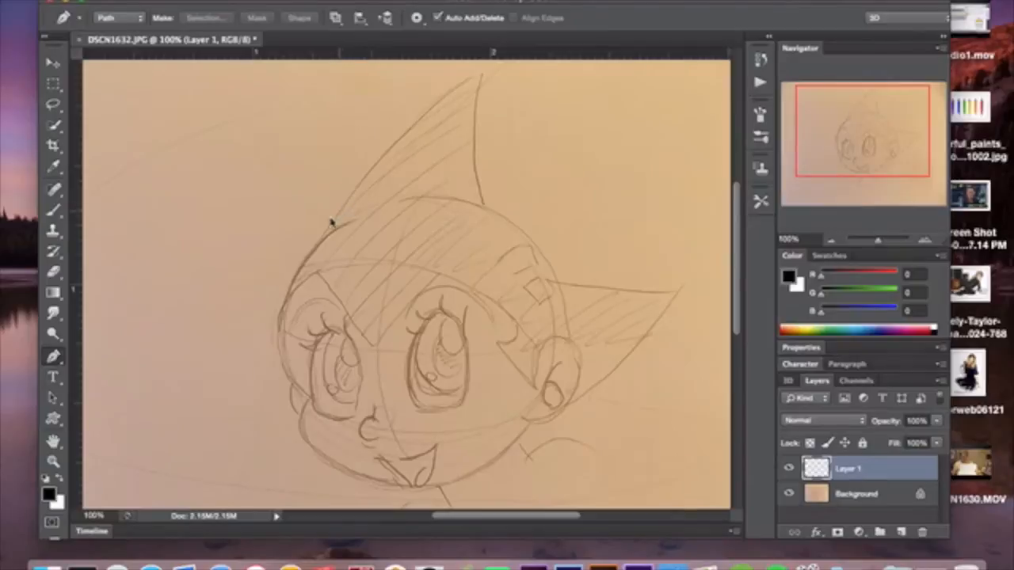
Draw a Pen path up the outer edge of the upper hair spike, from its base to the tip
{"action": "left_click", "coordinate": [323, 232]}
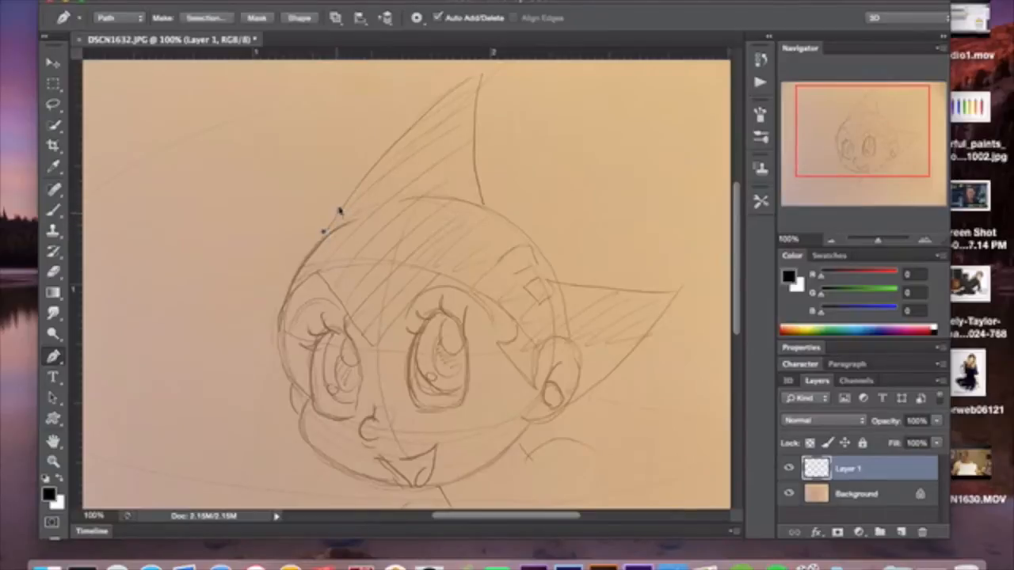
{"action": "left_click", "coordinate": [351, 198]}
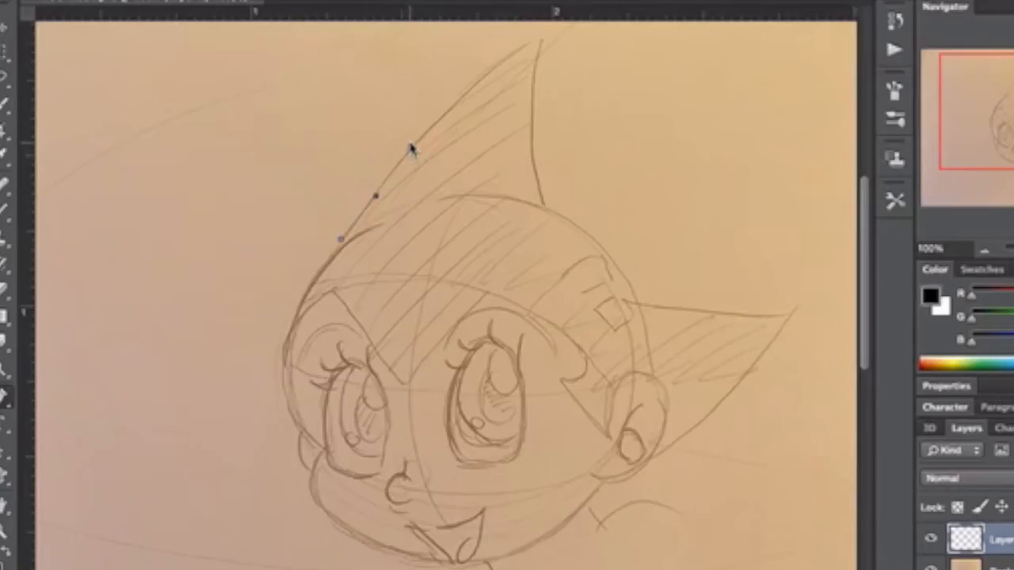
{"action": "left_click", "coordinate": [409, 144]}
{"action": "left_click", "coordinate": [450, 109]}
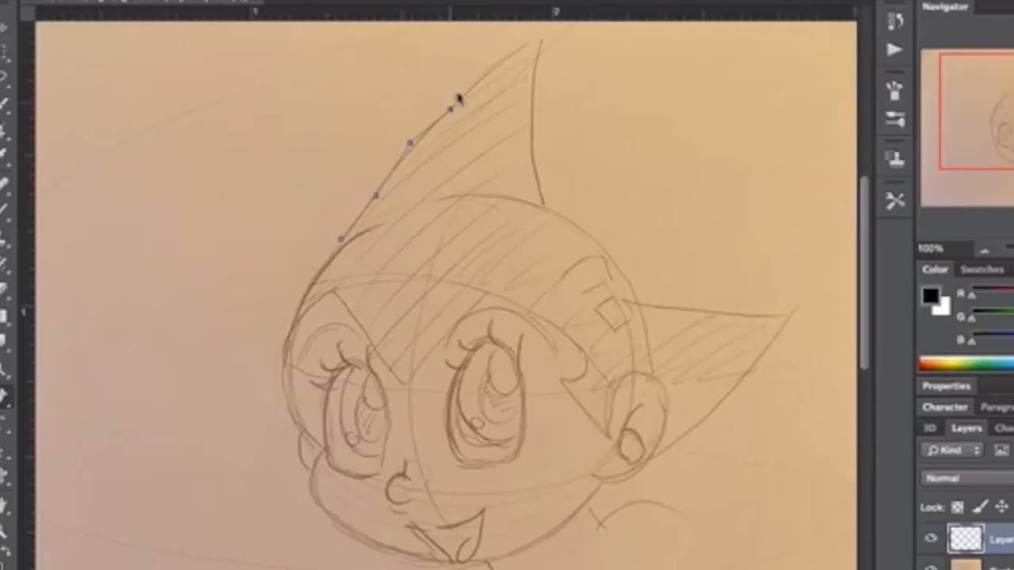
{"action": "left_click", "coordinate": [497, 58]}
{"action": "left_click", "coordinate": [538, 37]}
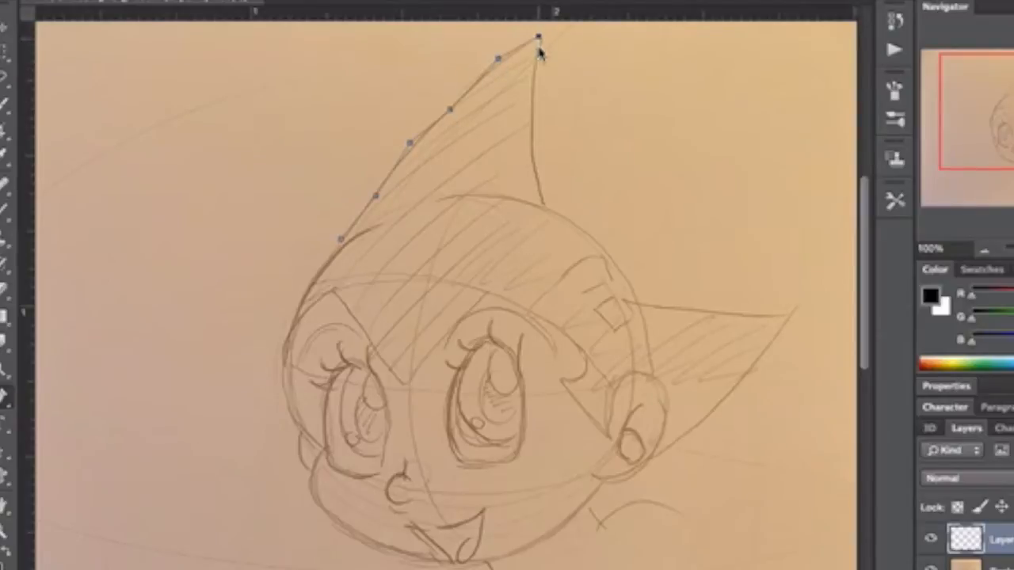
Continue the path down the upper spike's other edge and over the back of the head to the rear spike
{"action": "left_click", "coordinate": [533, 77]}
{"action": "left_click", "coordinate": [533, 124]}
{"action": "left_click", "coordinate": [531, 164]}
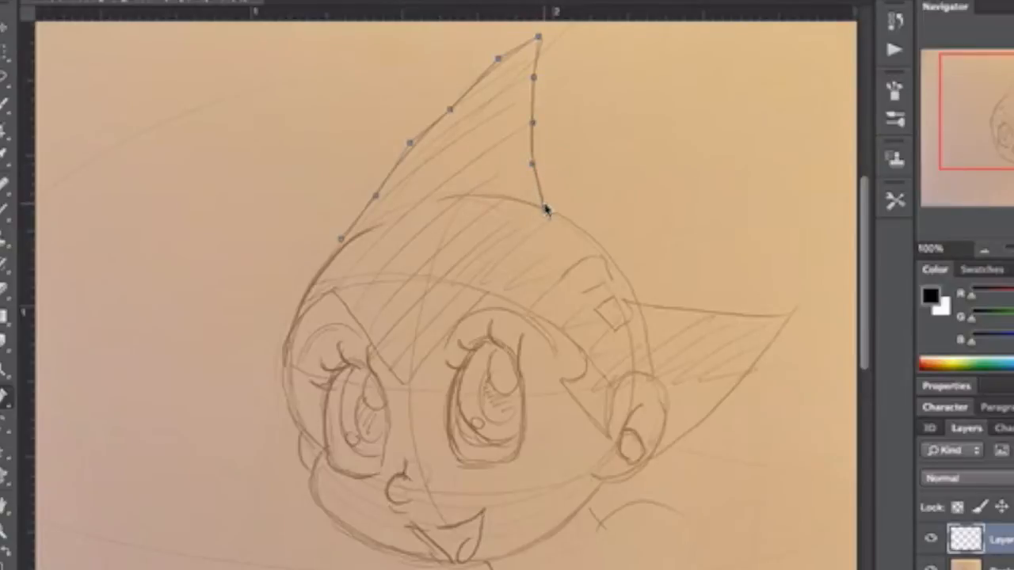
{"action": "left_click", "coordinate": [583, 230]}
{"action": "left_click", "coordinate": [629, 281]}
{"action": "left_click", "coordinate": [638, 304]}
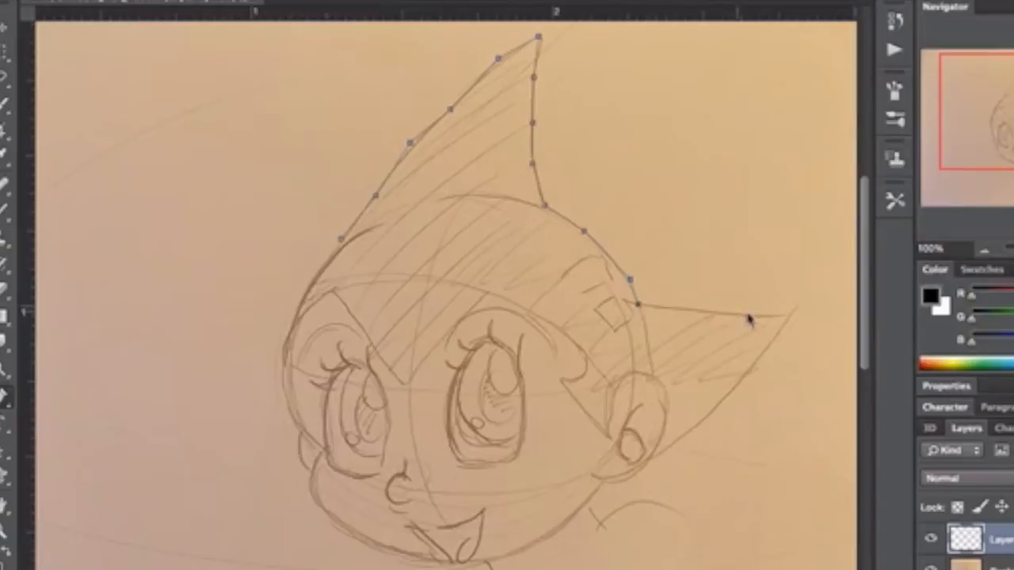
Extend the path around the rear hair spike, out to its tip and back along the underside toward the ear
{"action": "left_click", "coordinate": [750, 316]}
{"action": "left_click", "coordinate": [787, 317]}
{"action": "left_click", "coordinate": [772, 340]}
{"action": "left_click", "coordinate": [740, 383]}
{"action": "left_click", "coordinate": [688, 429]}
{"action": "left_click", "coordinate": [662, 450]}
Trace the path around the bottom of the ear and along the jawline toward the chin, undoing the misplaced point
{"action": "left_click", "coordinate": [645, 457]}
{"action": "left_click", "coordinate": [618, 479]}
{"action": "left_click", "coordinate": [594, 477]}
{"action": "left_click", "coordinate": [573, 514]}
{"action": "left_click", "coordinate": [500, 558]}
{"action": "key", "text": "ctrl+z"}
{"action": "left_click", "coordinate": [556, 527]}
{"action": "left_click", "coordinate": [531, 545]}
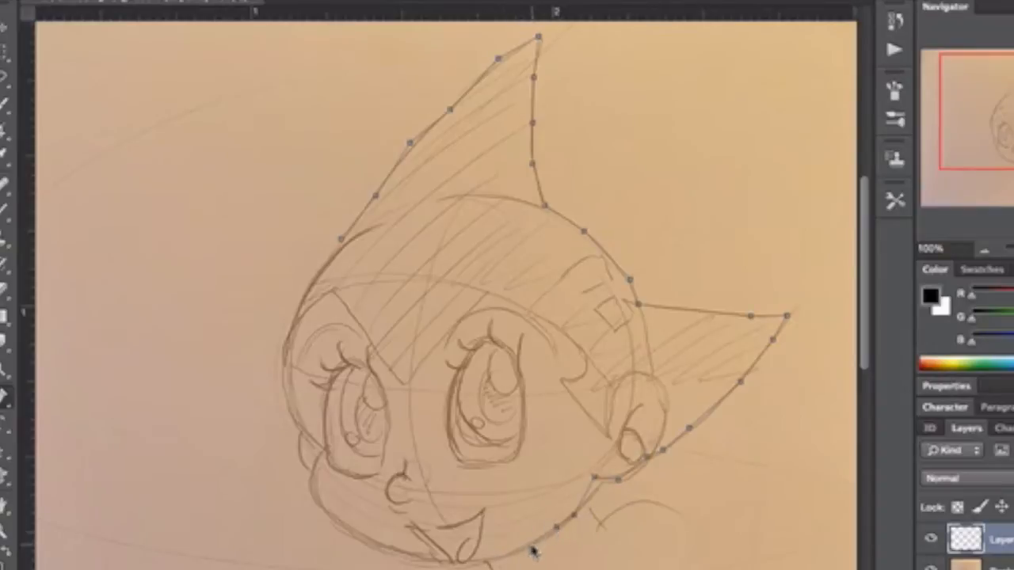
{"action": "left_click", "coordinate": [498, 554]}
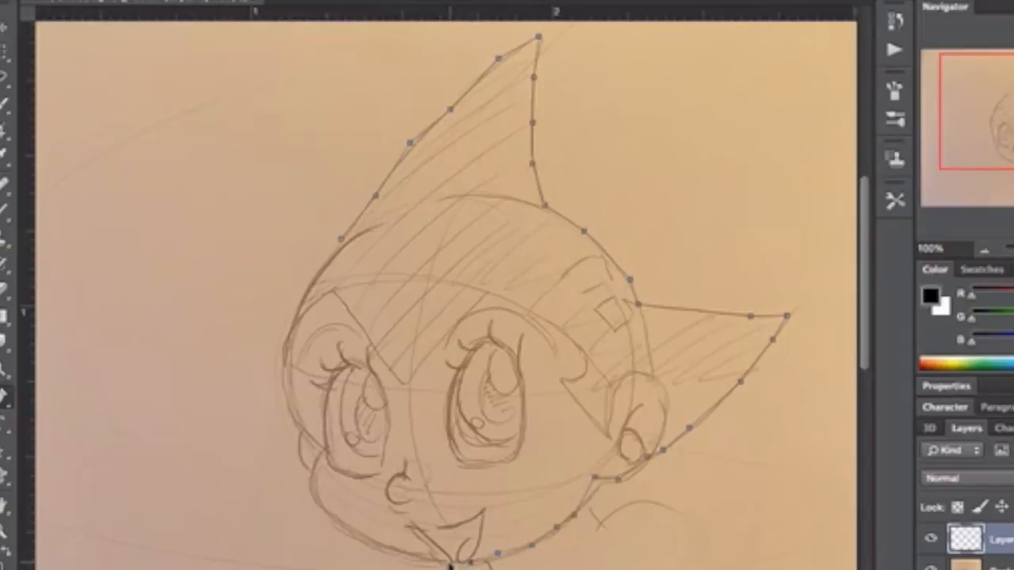
Carry the path under the chin and up the far cheek to the notch beside the smaller eye
{"action": "left_click", "coordinate": [393, 555]}
{"action": "left_click", "coordinate": [343, 531]}
{"action": "left_click", "coordinate": [315, 495]}
{"action": "left_click", "coordinate": [317, 460]}
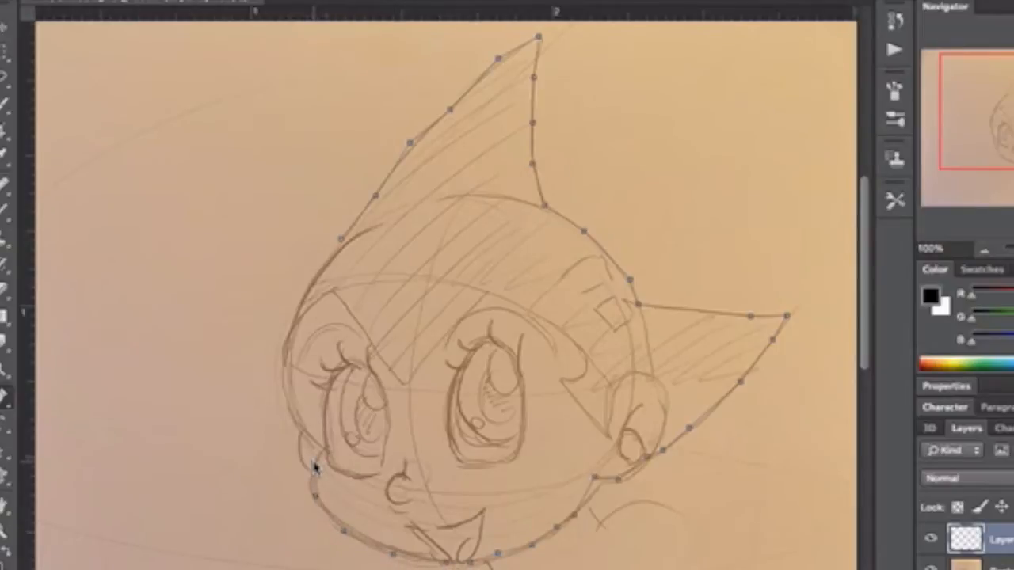
{"action": "left_click", "coordinate": [323, 450]}
Trace the far side of the forehead up to the starting point and finish the head outline path
{"action": "left_click", "coordinate": [287, 382]}
{"action": "left_click", "coordinate": [286, 334]}
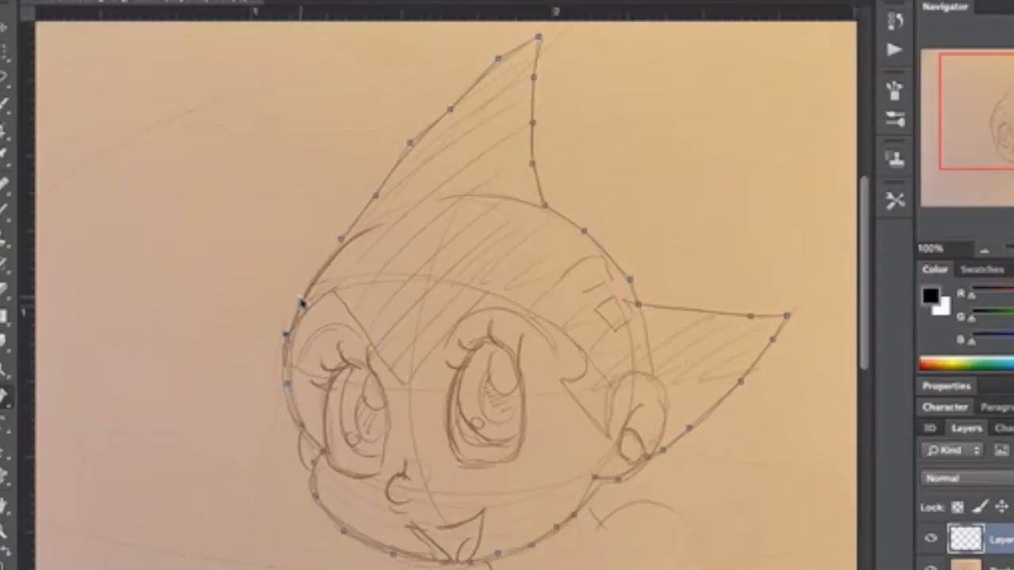
{"action": "left_click", "coordinate": [306, 297]}
{"action": "left_click", "coordinate": [343, 241]}
{"action": "key", "text": "Return"}
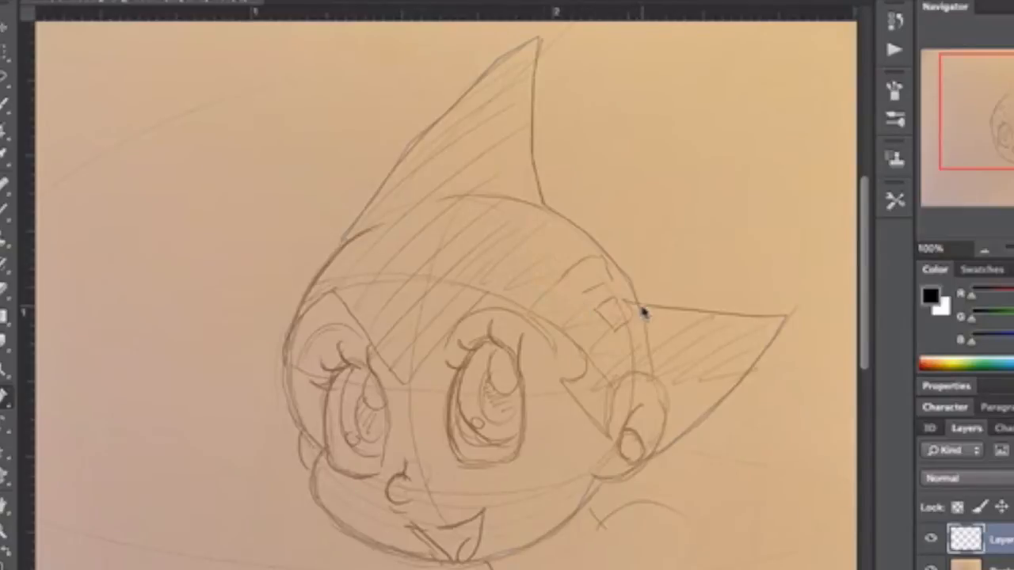
Stroke the head outline path with the Brush tool, leaving Simulate Pressure off
{"action": "right_click", "coordinate": [643, 312]}
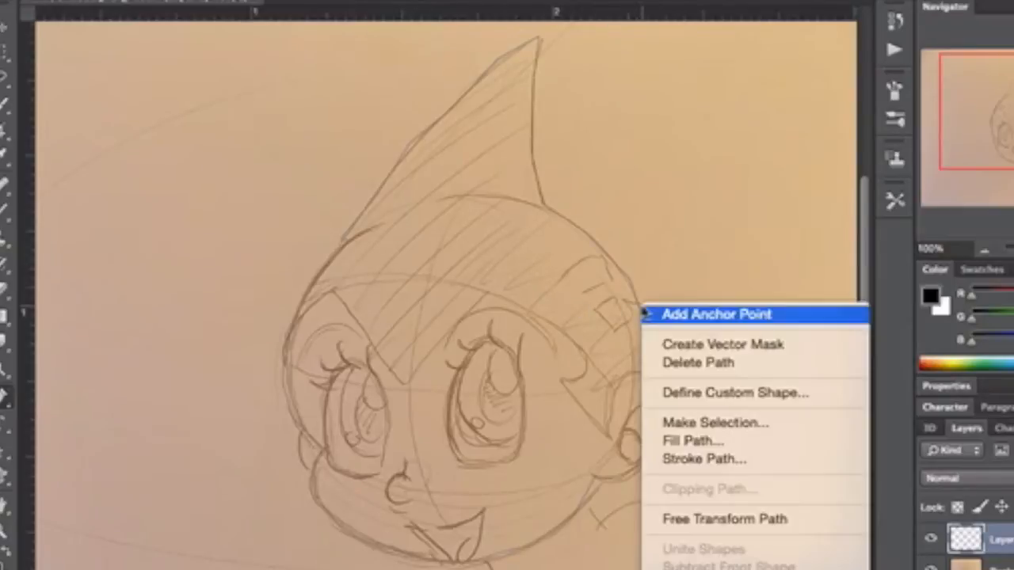
{"action": "left_click", "coordinate": [737, 469]}
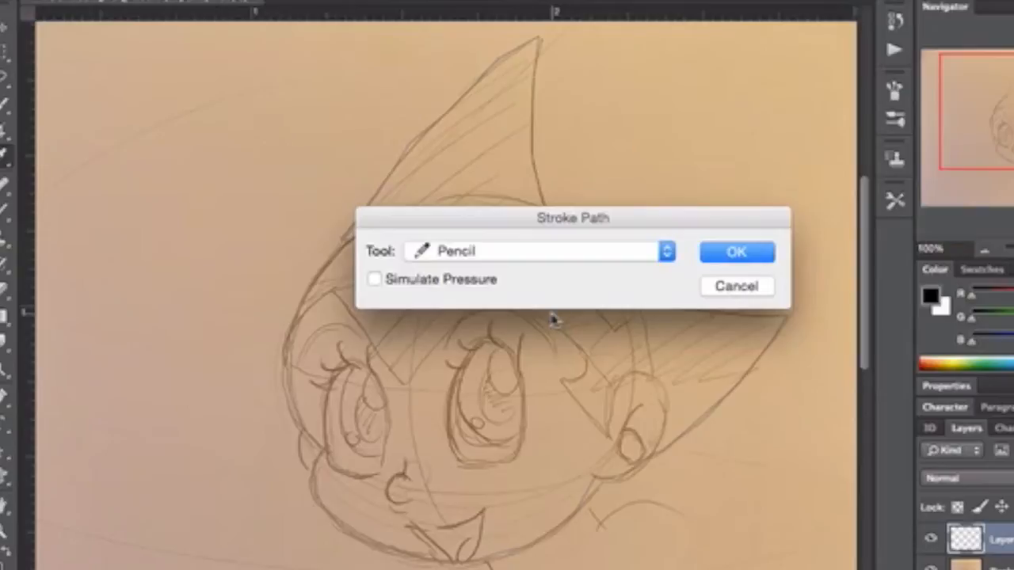
{"action": "left_click", "coordinate": [543, 255]}
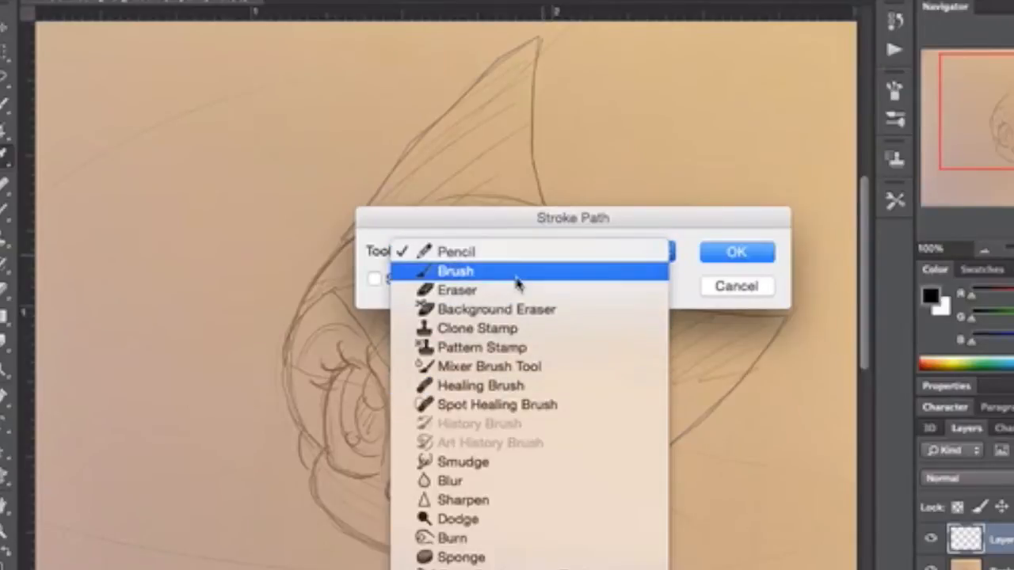
{"action": "left_click", "coordinate": [516, 283]}
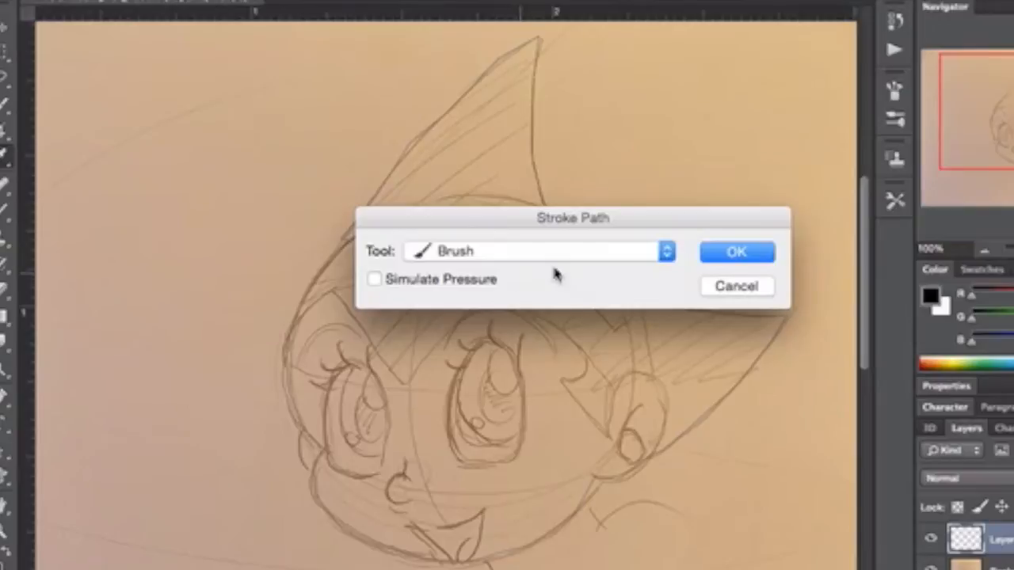
{"action": "left_click", "coordinate": [746, 250]}
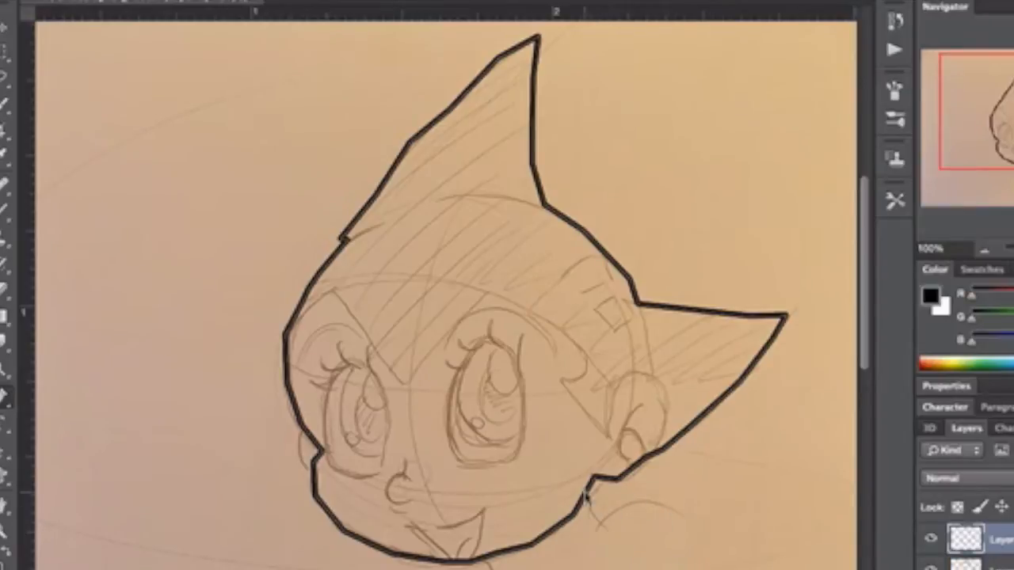
Trace the curved shoulder line beside the jaw, stroke it with the brush, and delete its path
{"action": "left_click_drag", "start_coordinate": [590, 514], "coordinate": [691, 526]}
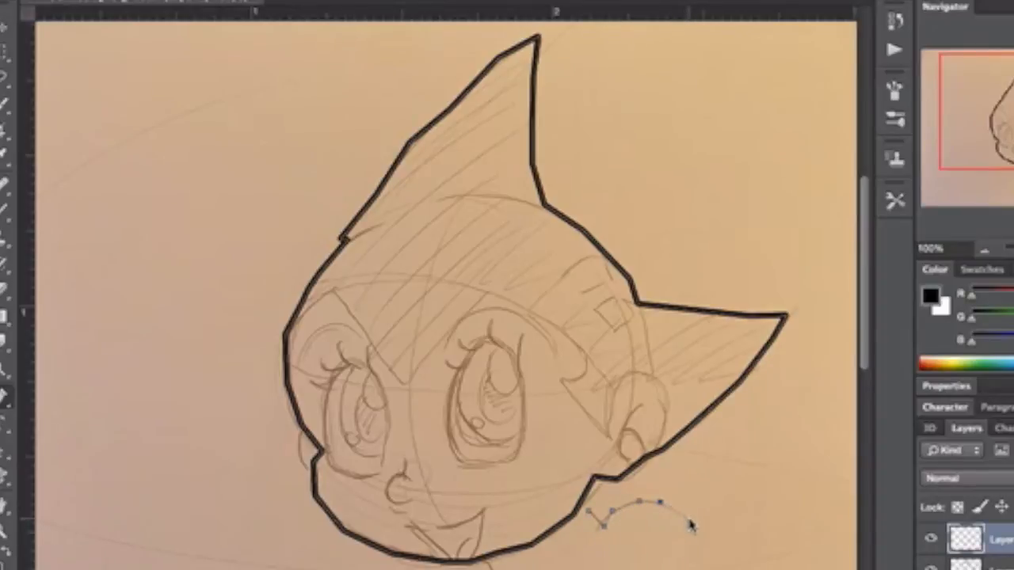
{"action": "right_click", "coordinate": [628, 506]}
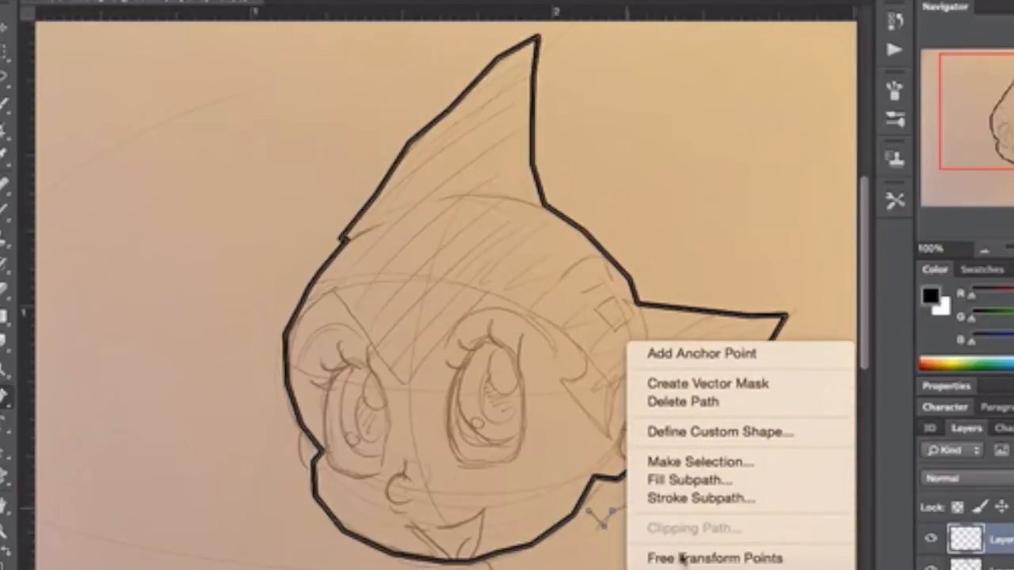
{"action": "left_click", "coordinate": [702, 499]}
{"action": "key", "text": "Return"}
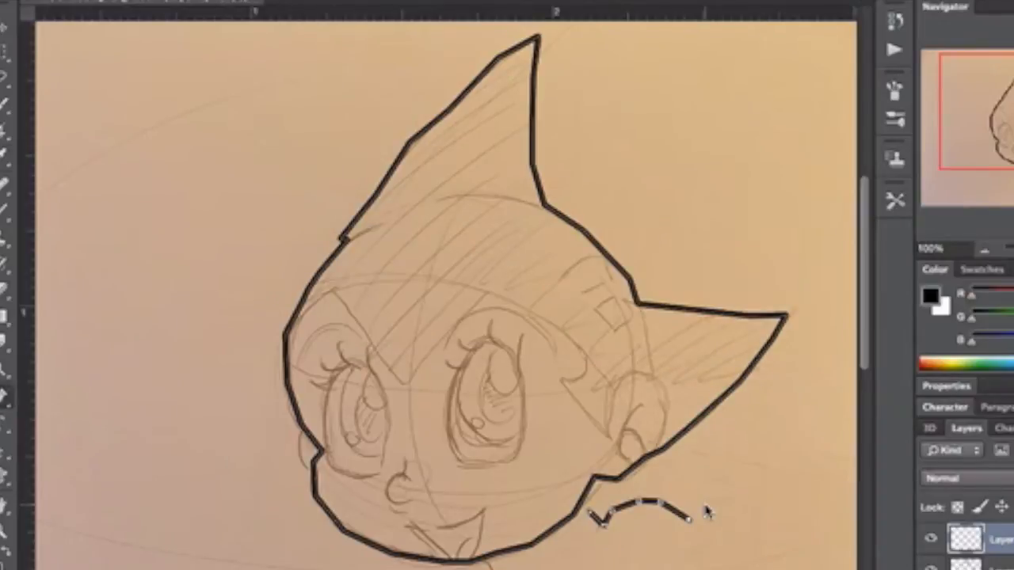
{"action": "right_click", "coordinate": [661, 491]}
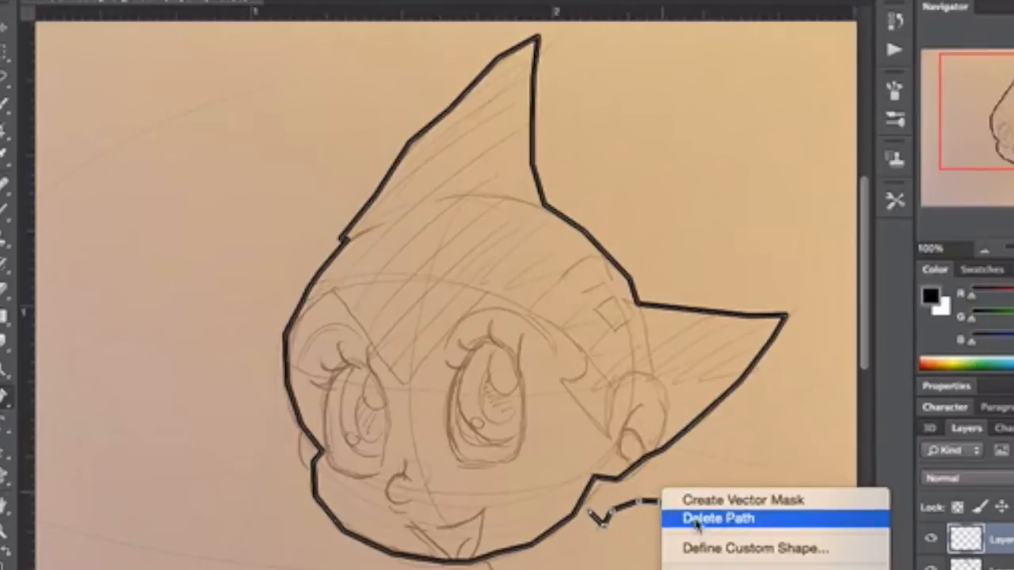
{"action": "left_click", "coordinate": [697, 518]}
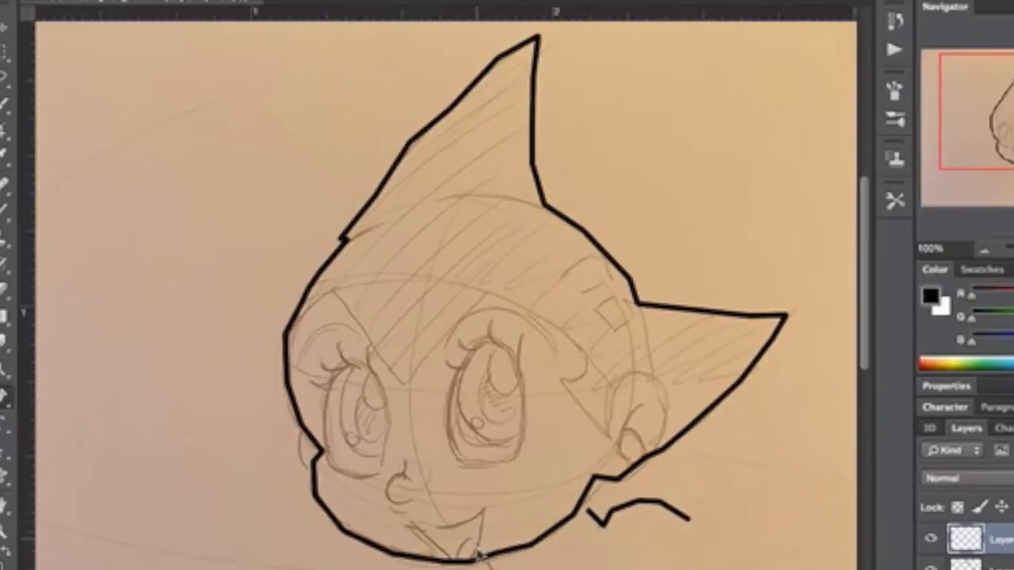
Trace the short neck line under the chin, stroke it with the brush, and delete its path
{"action": "scroll", "coordinate": [495, 388], "scroll_direction": "down", "scroll_amount": 5}
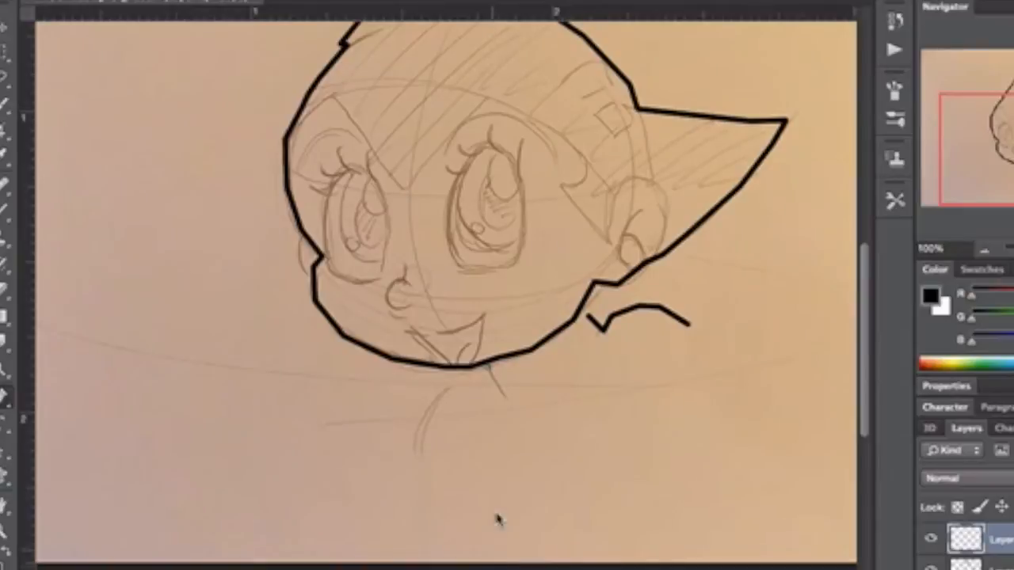
{"action": "right_click", "coordinate": [500, 392]}
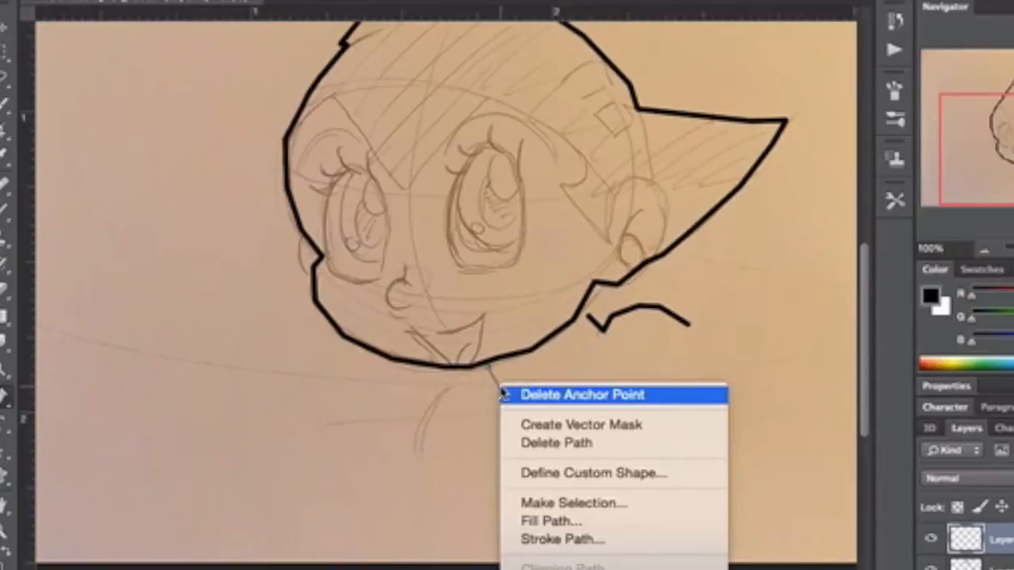
{"action": "left_click", "coordinate": [554, 540]}
{"action": "key", "text": "Return"}
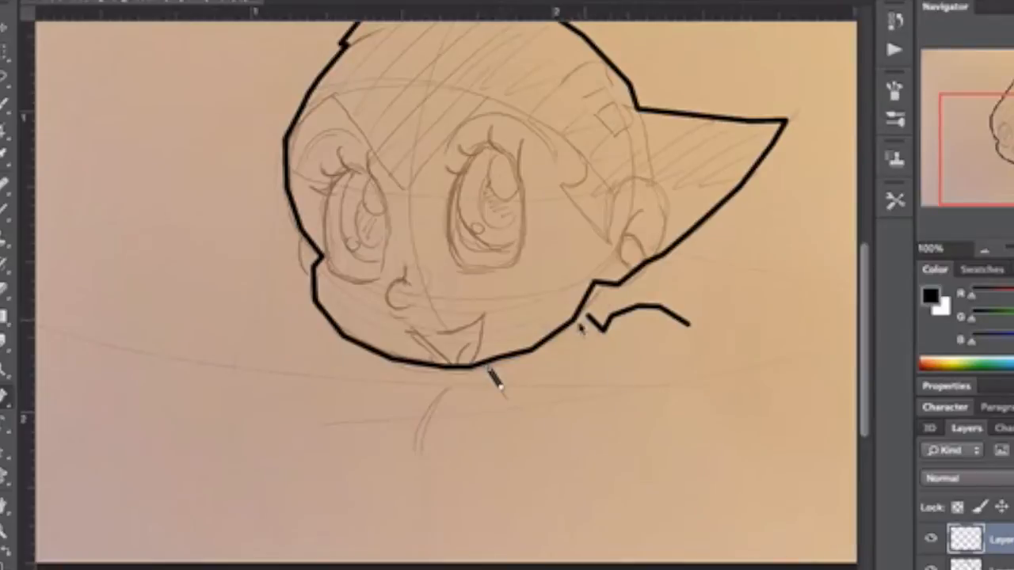
{"action": "right_click", "coordinate": [575, 356]}
{"action": "left_click", "coordinate": [606, 384]}
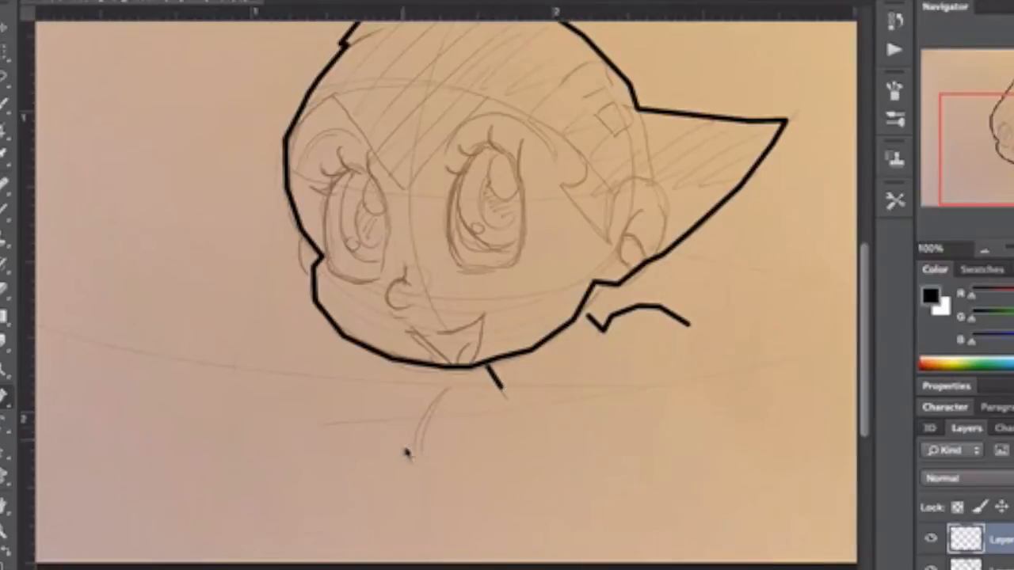
Trace the curved line at the front of the neck, stroke it with the brush, and delete its path
{"action": "left_click", "coordinate": [420, 422]}
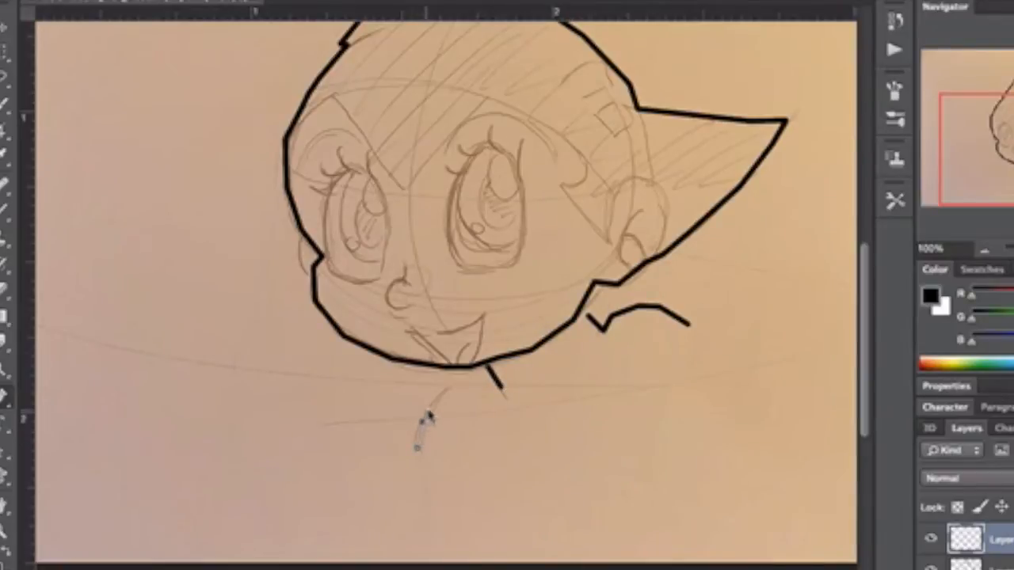
{"action": "left_click", "coordinate": [431, 406]}
{"action": "left_click", "coordinate": [445, 392]}
{"action": "right_click", "coordinate": [476, 398]}
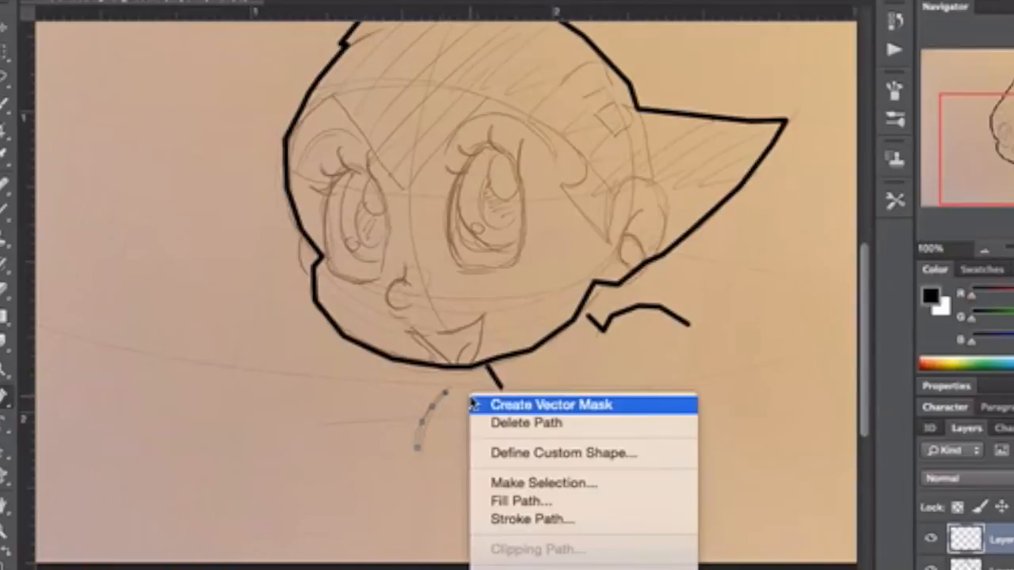
{"action": "left_click", "coordinate": [521, 521]}
{"action": "key", "text": "Return"}
{"action": "key", "text": "Return"}
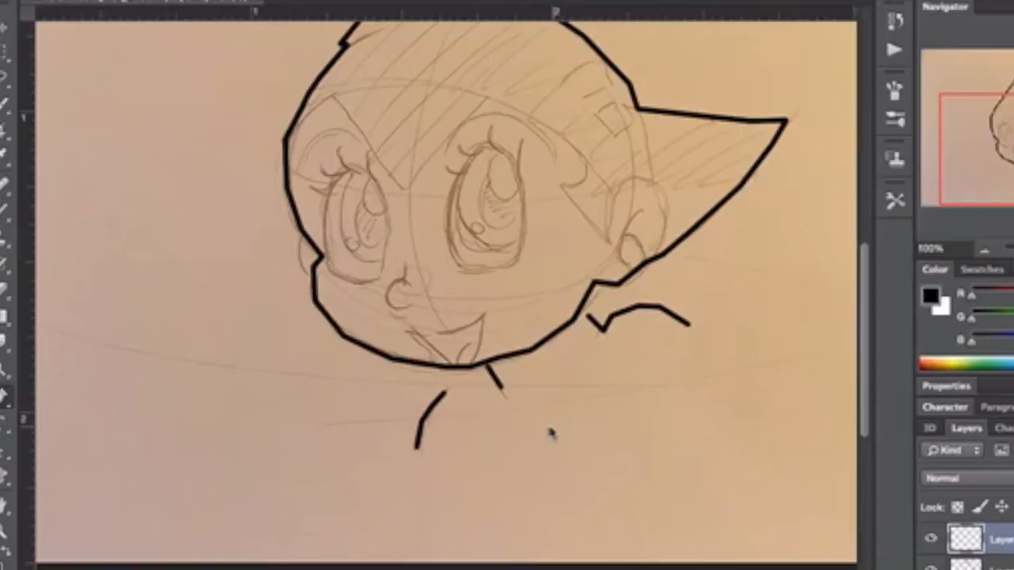
{"action": "right_click", "coordinate": [481, 436]}
{"action": "left_click", "coordinate": [608, 375]}
Draw a Pen path around the outline of the larger eye
{"action": "scroll", "coordinate": [608, 375], "scroll_direction": "up", "scroll_amount": 3}
{"action": "scroll", "coordinate": [608, 375], "scroll_direction": "up", "scroll_amount": 2}
{"action": "scroll", "coordinate": [608, 376], "scroll_direction": "down", "scroll_amount": 2}
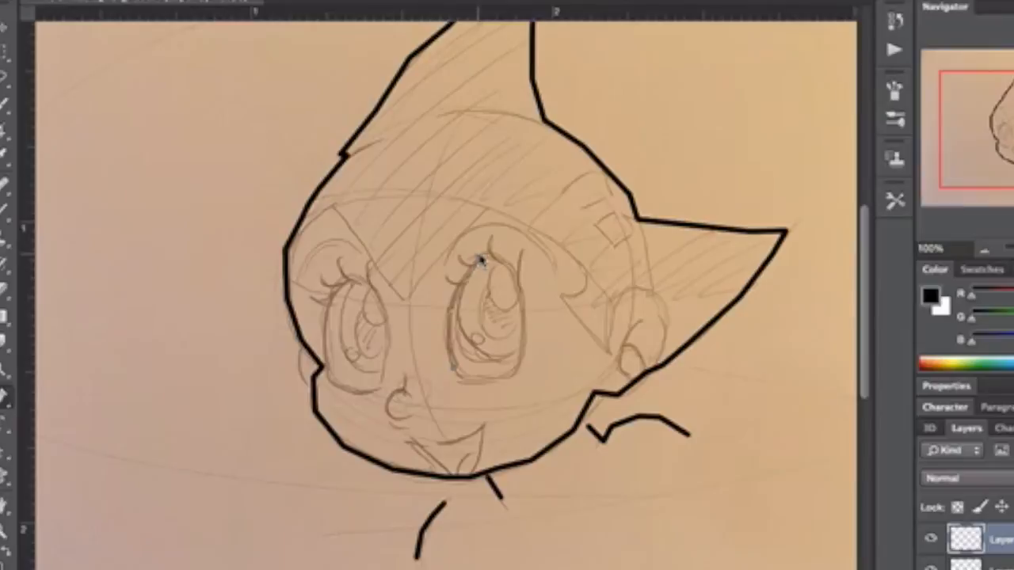
{"action": "left_click", "coordinate": [496, 262]}
{"action": "left_click", "coordinate": [514, 273]}
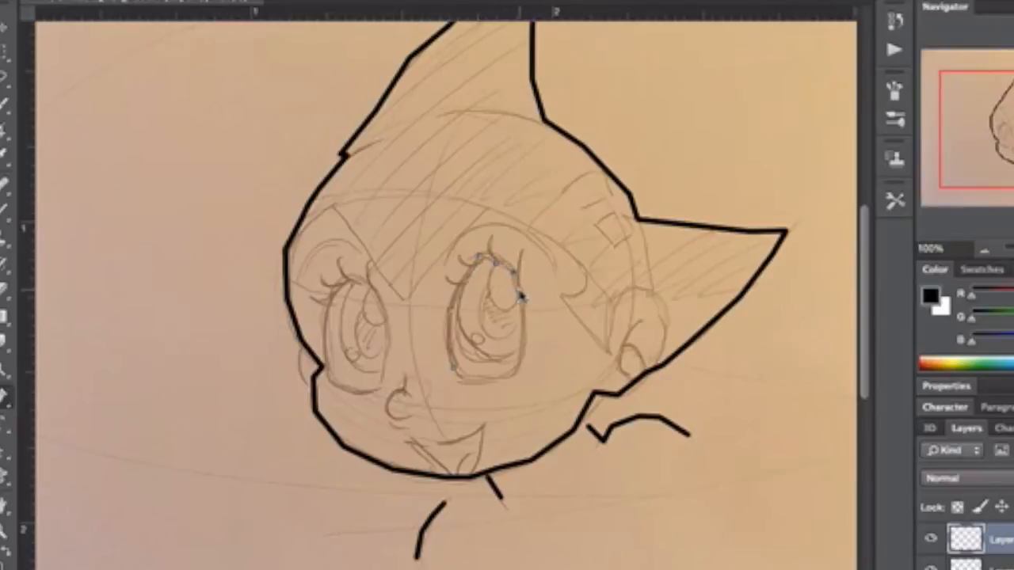
{"action": "left_click", "coordinate": [519, 327]}
{"action": "left_click", "coordinate": [513, 376]}
{"action": "left_click", "coordinate": [493, 375]}
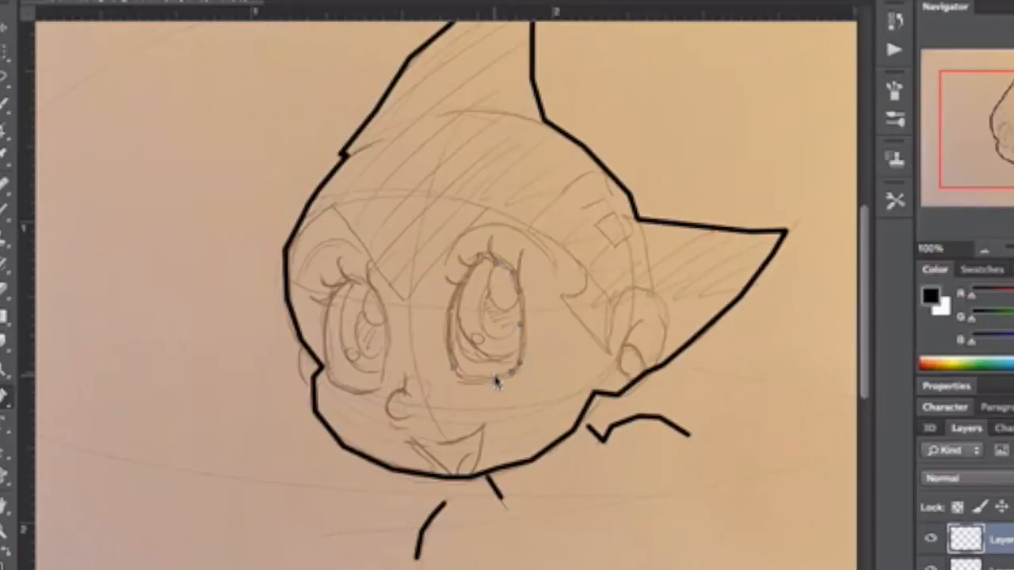
{"action": "left_click", "coordinate": [456, 372]}
Stroke the larger eye's outline path with the brush
{"action": "right_click", "coordinate": [453, 373]}
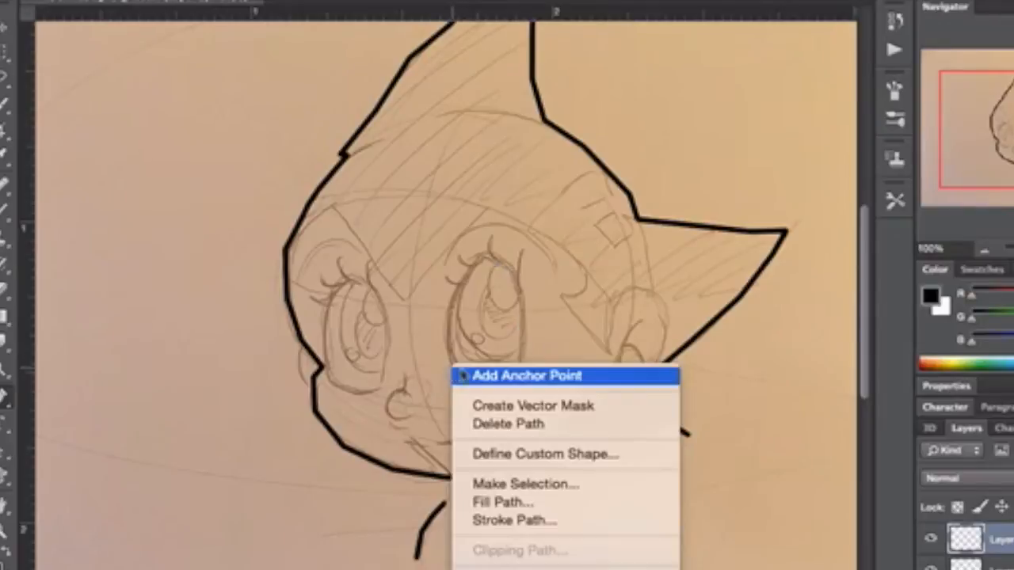
{"action": "left_click", "coordinate": [530, 519]}
{"action": "key", "text": "Return"}
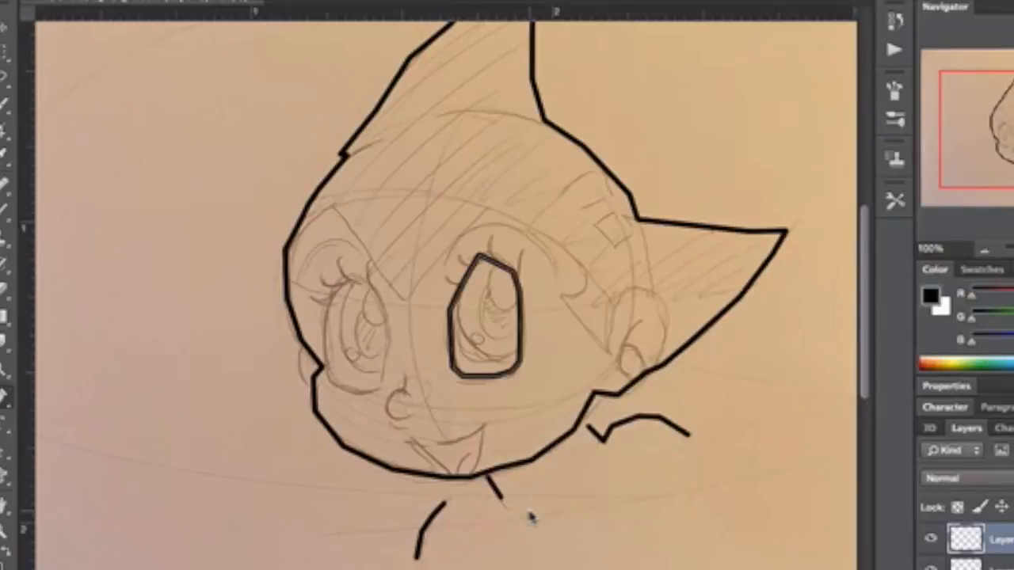
{"action": "right_click", "coordinate": [449, 277]}
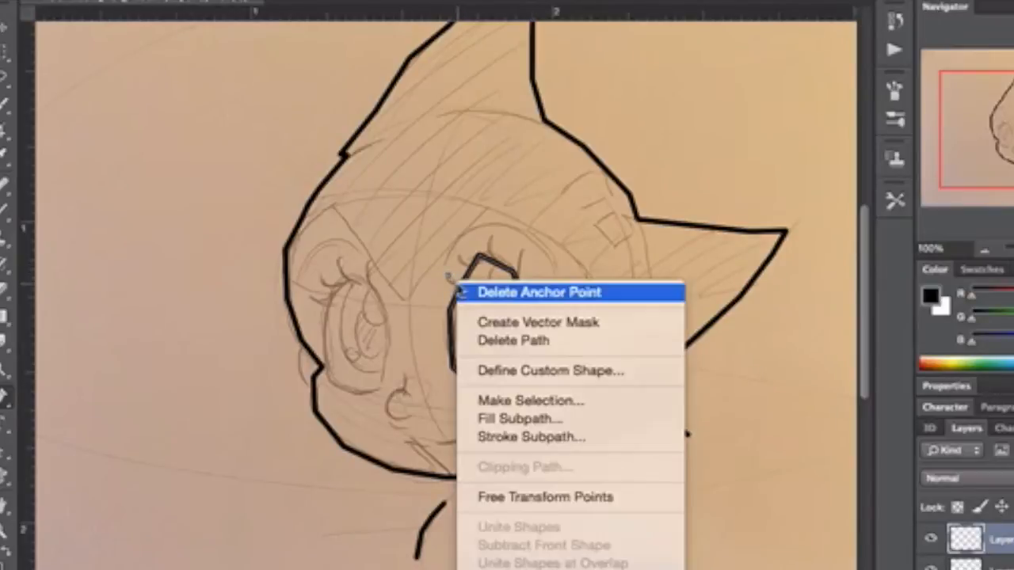
{"action": "left_click", "coordinate": [542, 441]}
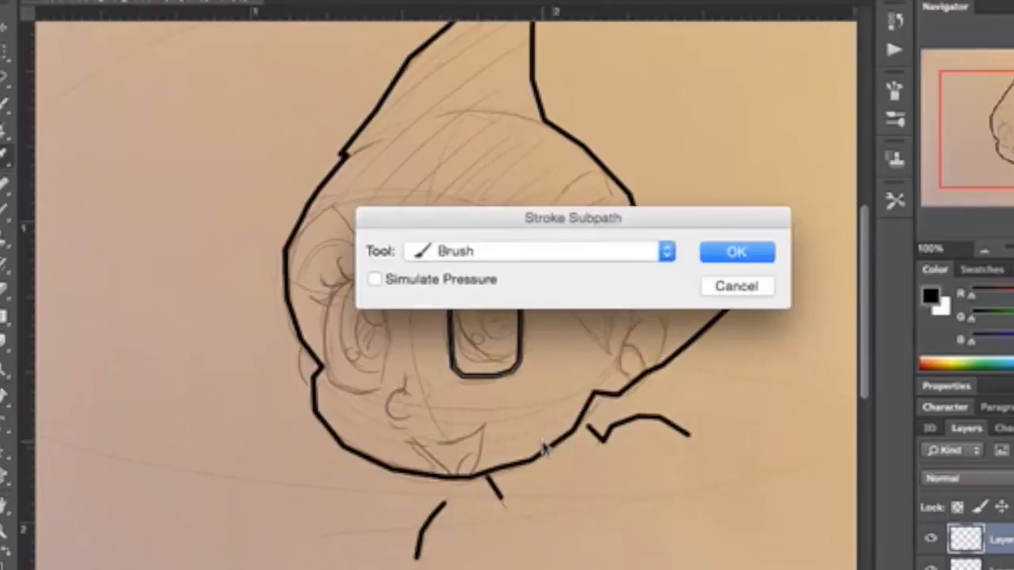
{"action": "left_click", "coordinate": [741, 286]}
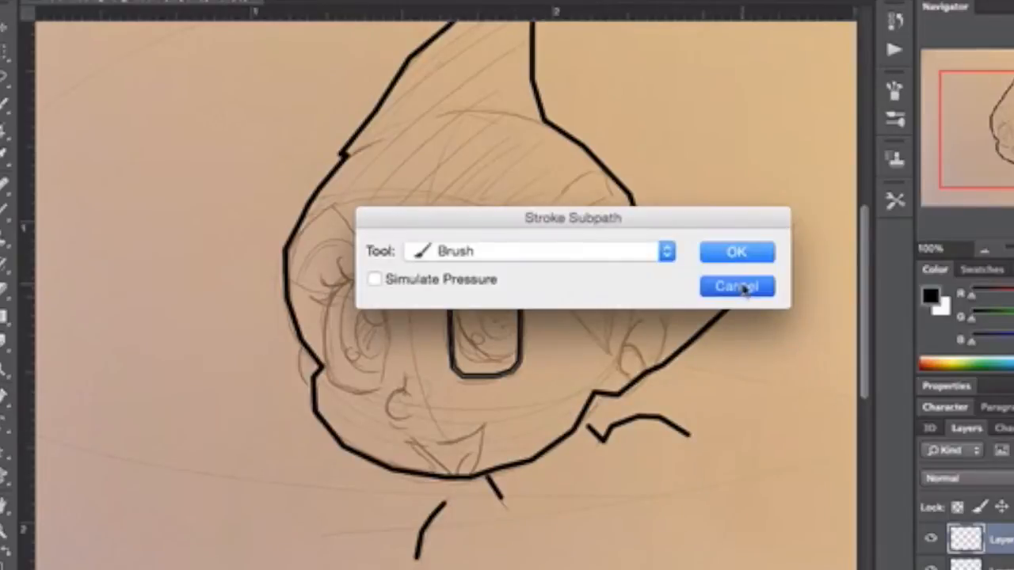
Delete the path around the larger eye's outline, keeping its brush stroke
{"action": "scroll", "coordinate": [440, 357], "scroll_direction": "left", "scroll_amount": 3}
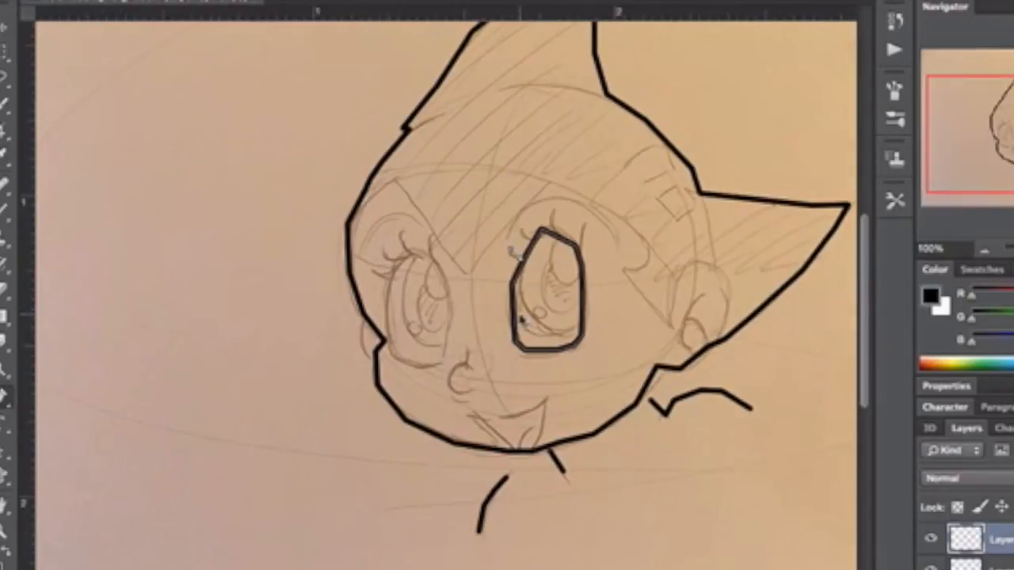
{"action": "right_click", "coordinate": [521, 316]}
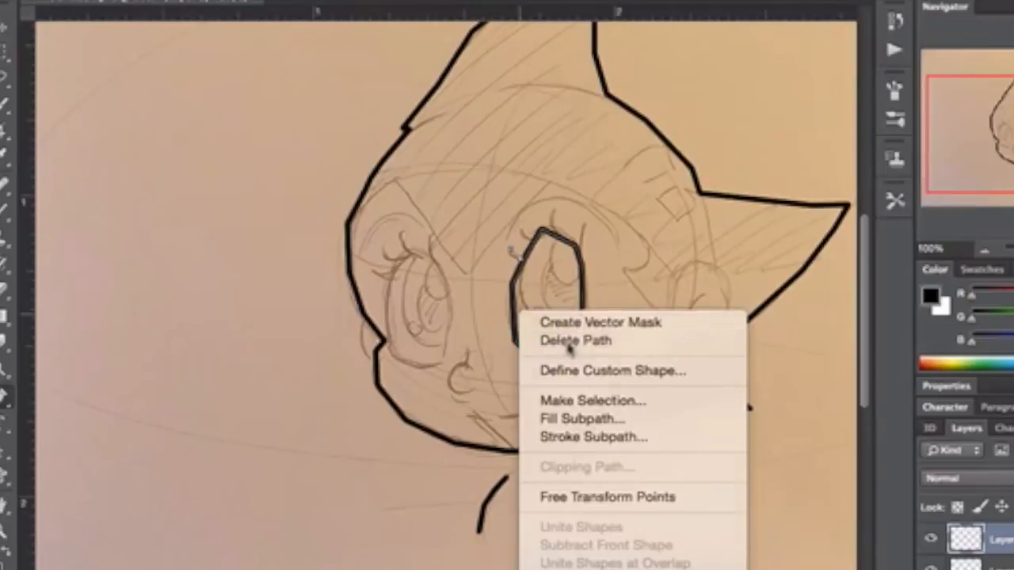
{"action": "left_click", "coordinate": [566, 341]}
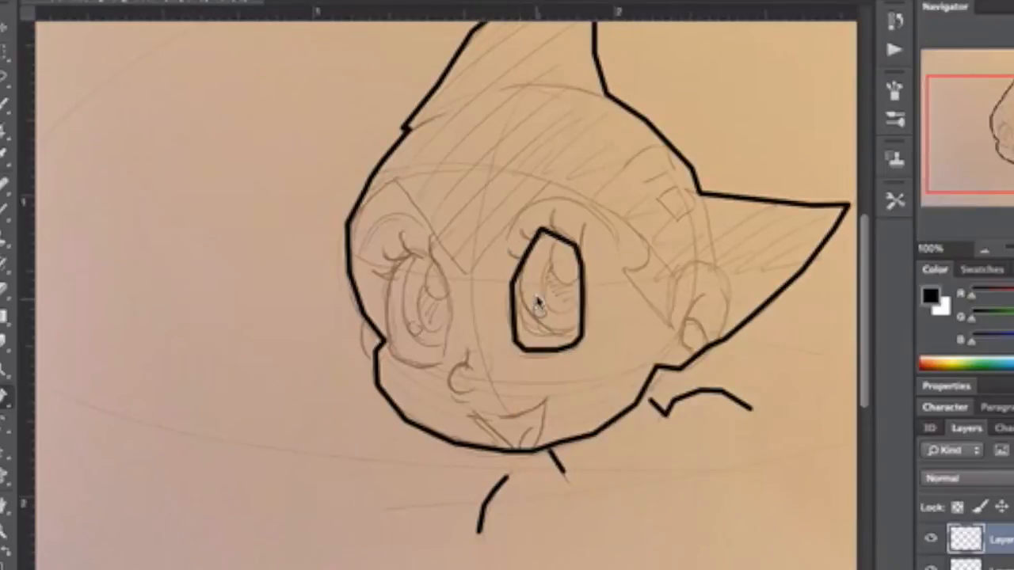
Trace the lowest, leftmost eyelash of the larger eye, stroke it with the brush, and delete its path
{"action": "right_click", "coordinate": [519, 264]}
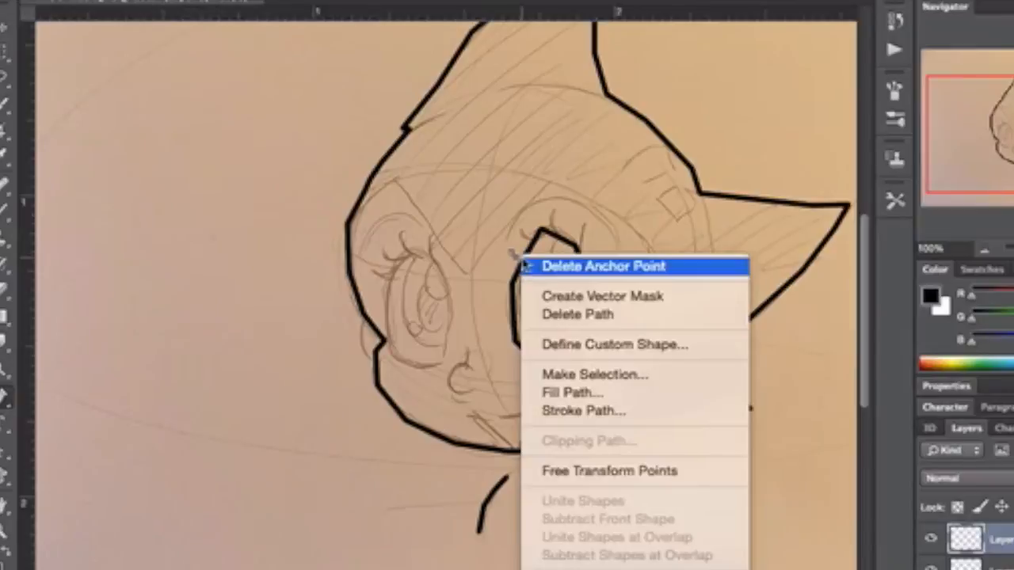
{"action": "left_click", "coordinate": [586, 411]}
{"action": "key", "text": "Return"}
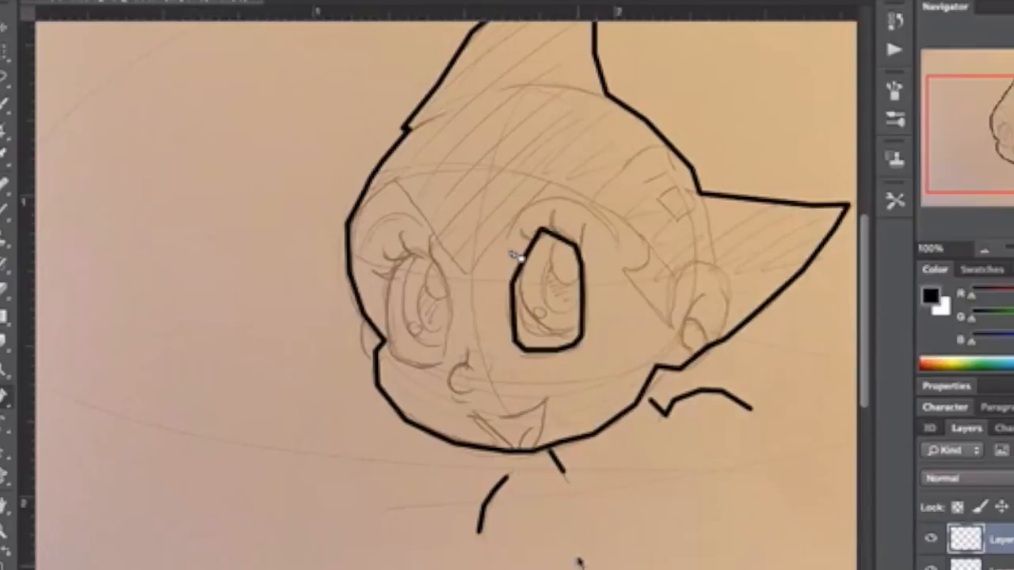
{"action": "right_click", "coordinate": [576, 279]}
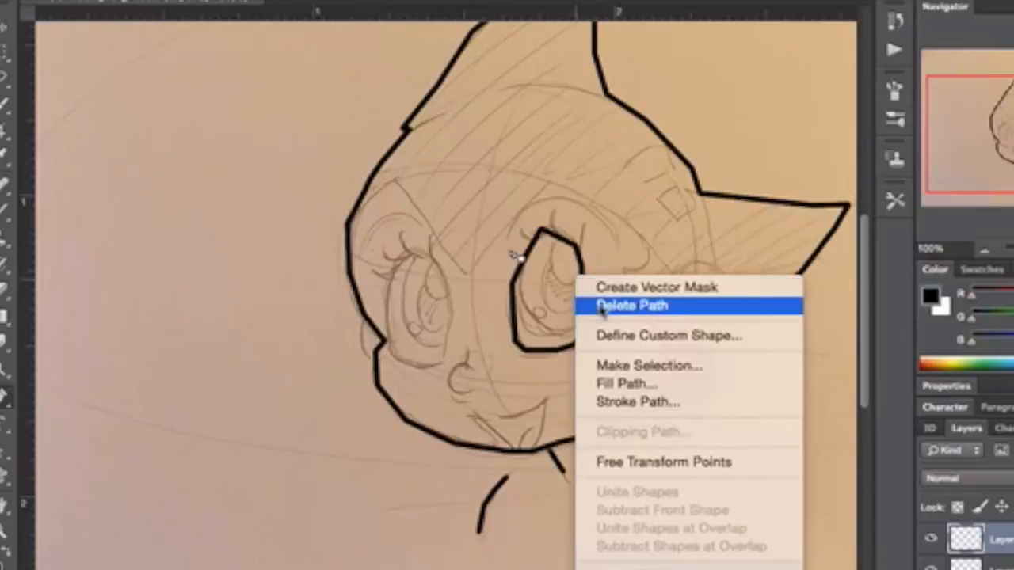
{"action": "left_click", "coordinate": [626, 306]}
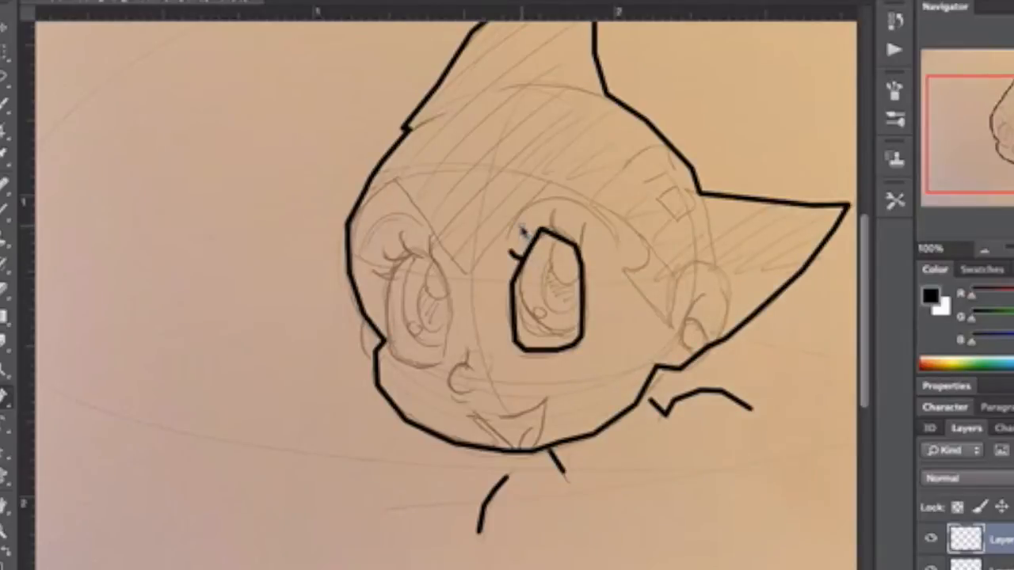
Trace the second eyelash from the left on the larger eye, stroke it with the brush, and delete its path
{"action": "right_click", "coordinate": [525, 236]}
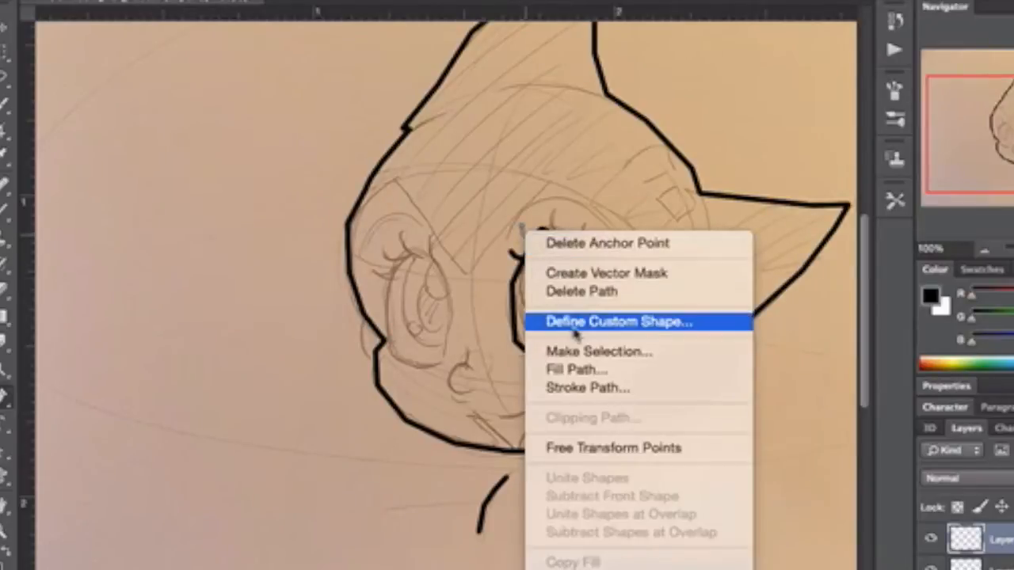
{"action": "left_click", "coordinate": [574, 387]}
{"action": "key", "text": "Return"}
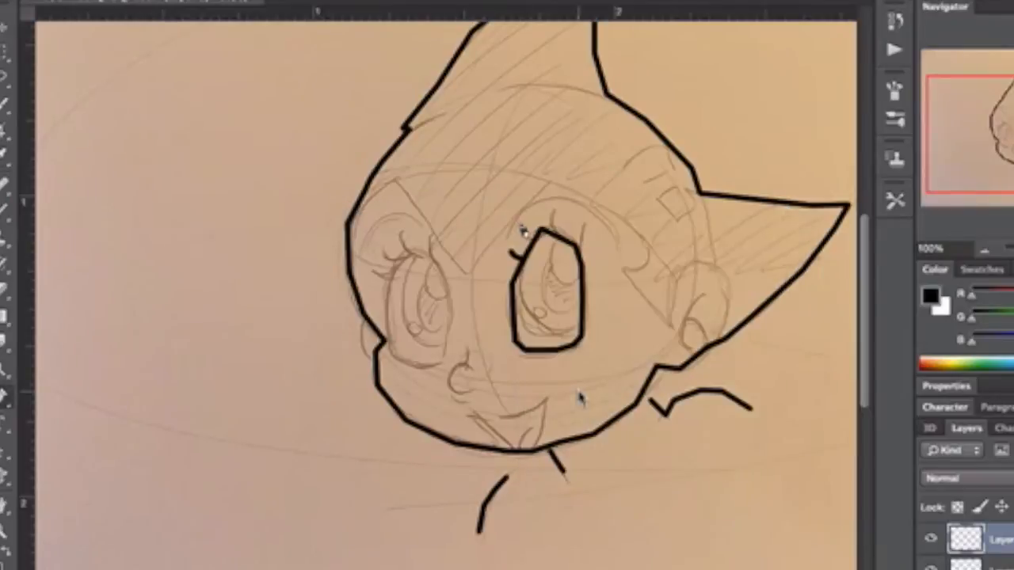
{"action": "right_click", "coordinate": [579, 390]}
{"action": "left_click", "coordinate": [614, 420]}
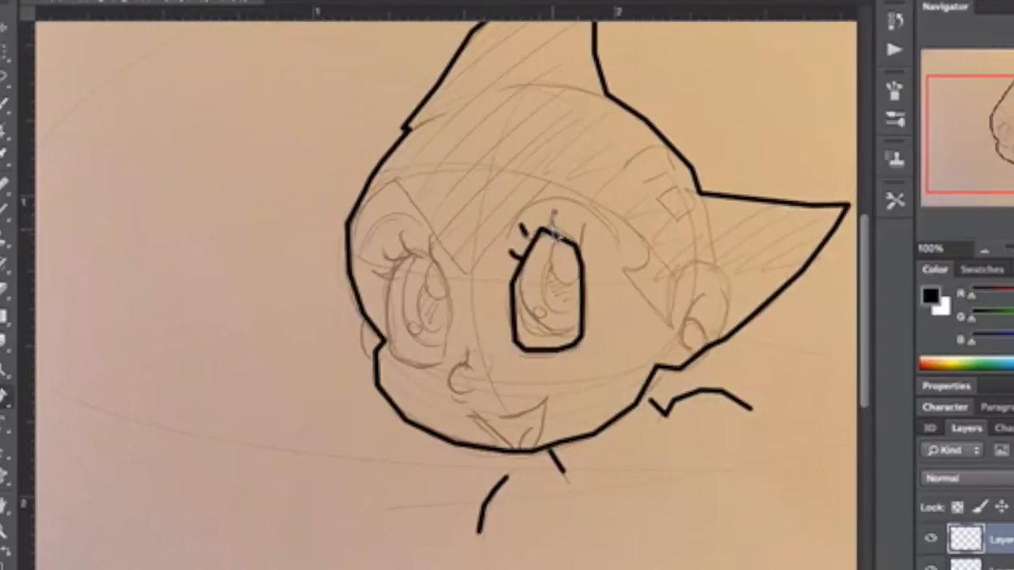
Trace the eyelash at the peak of the larger eye, stroke it with the brush, and delete its path
{"action": "right_click", "coordinate": [553, 231]}
{"action": "left_click", "coordinate": [612, 384]}
{"action": "key", "text": "Return"}
{"action": "right_click", "coordinate": [617, 390]}
{"action": "left_click", "coordinate": [618, 421]}
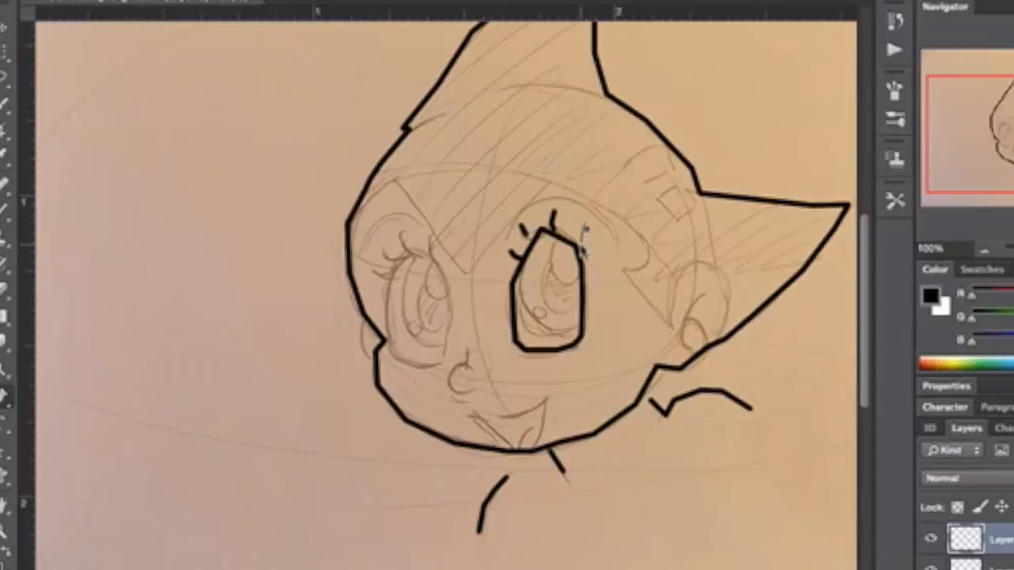
Trace the rightmost eyelash of the larger eye, stroke it with the brush, and delete its path
{"action": "right_click", "coordinate": [582, 250]}
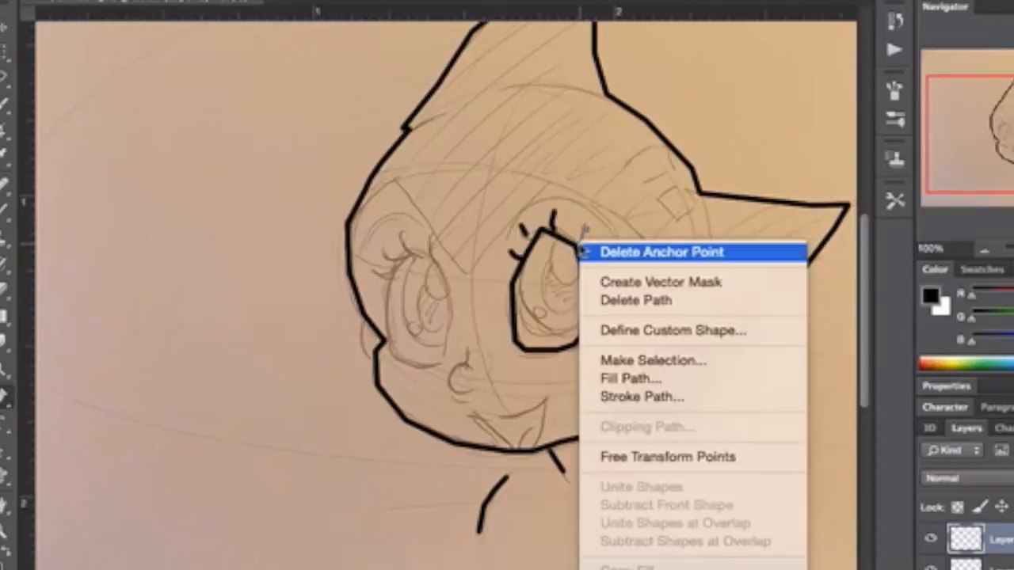
{"action": "left_click", "coordinate": [624, 405]}
{"action": "right_click", "coordinate": [625, 405]}
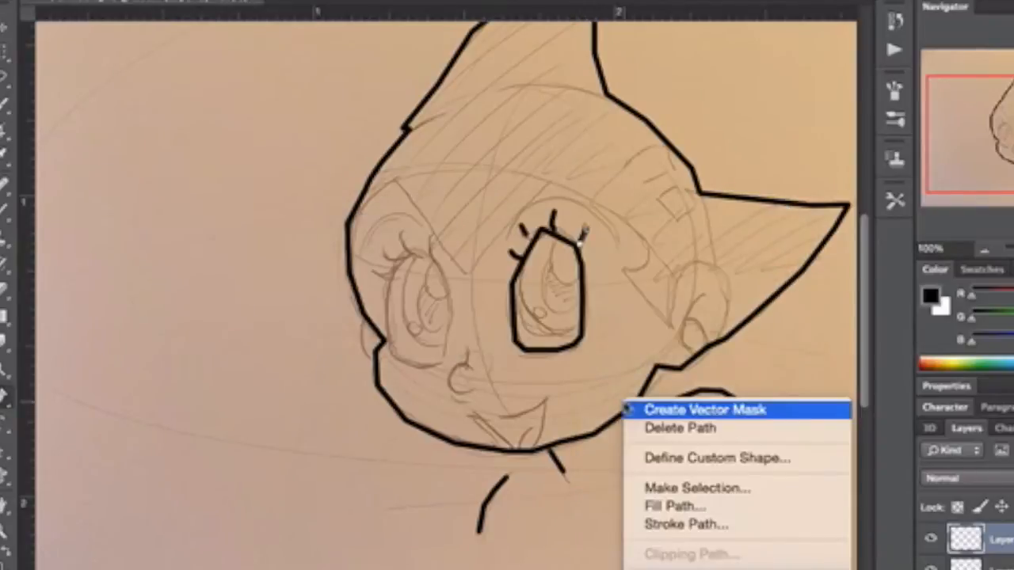
{"action": "left_click", "coordinate": [658, 428]}
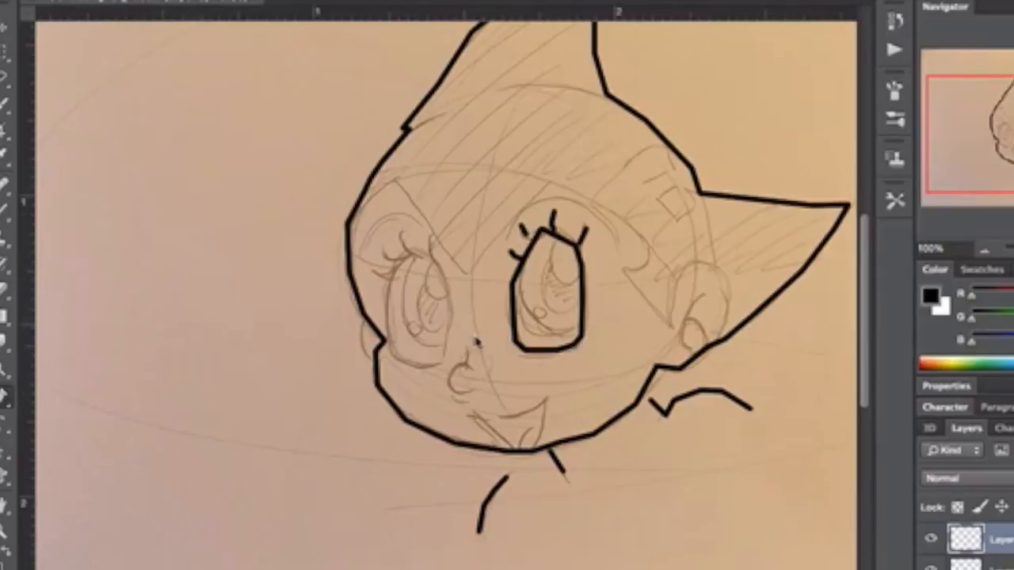
Trace the curved nose line with a Pen path, stroke it with the brush, and delete its path
{"action": "mouse_move", "coordinate": [462, 372]}
{"action": "left_mouse_down"}
{"action": "mouse_move", "coordinate": [453, 390]}
{"action": "mouse_move", "coordinate": [467, 398]}
{"action": "left_mouse_up"}
{"action": "right_click", "coordinate": [468, 399]}
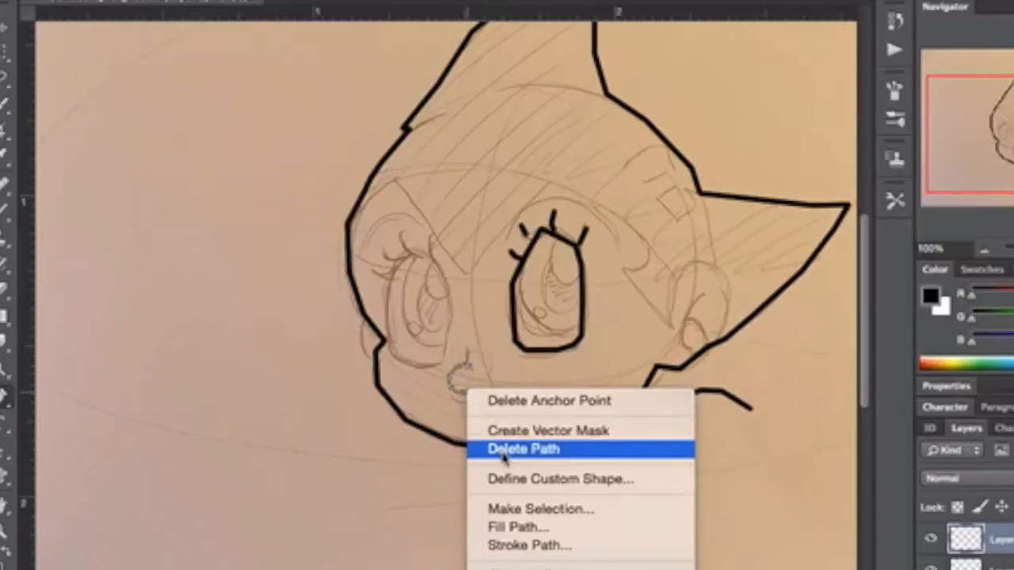
{"action": "left_click", "coordinate": [522, 550]}
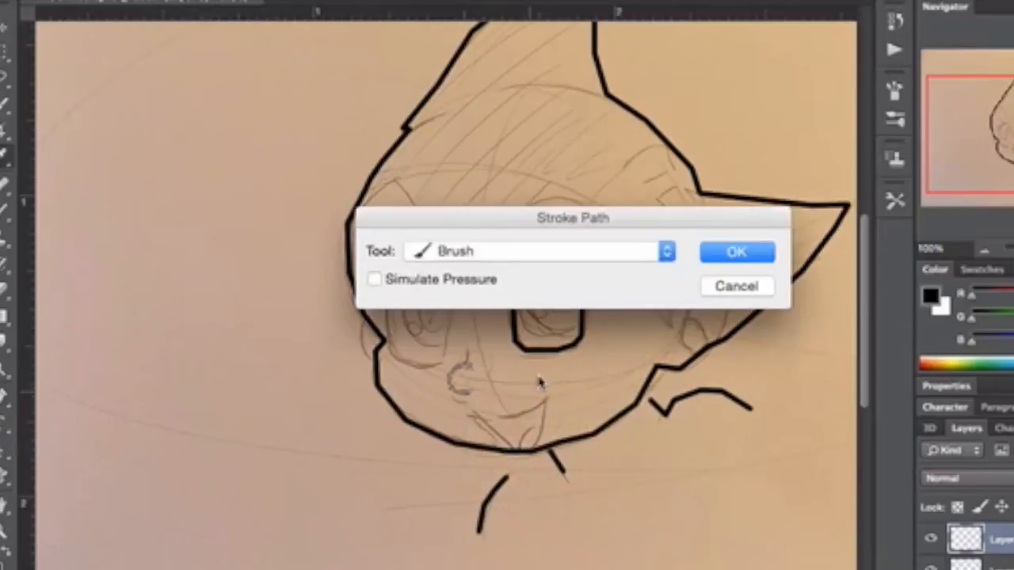
{"action": "key", "text": "Return"}
{"action": "scroll", "coordinate": [606, 340], "scroll_direction": "right", "scroll_amount": 5}
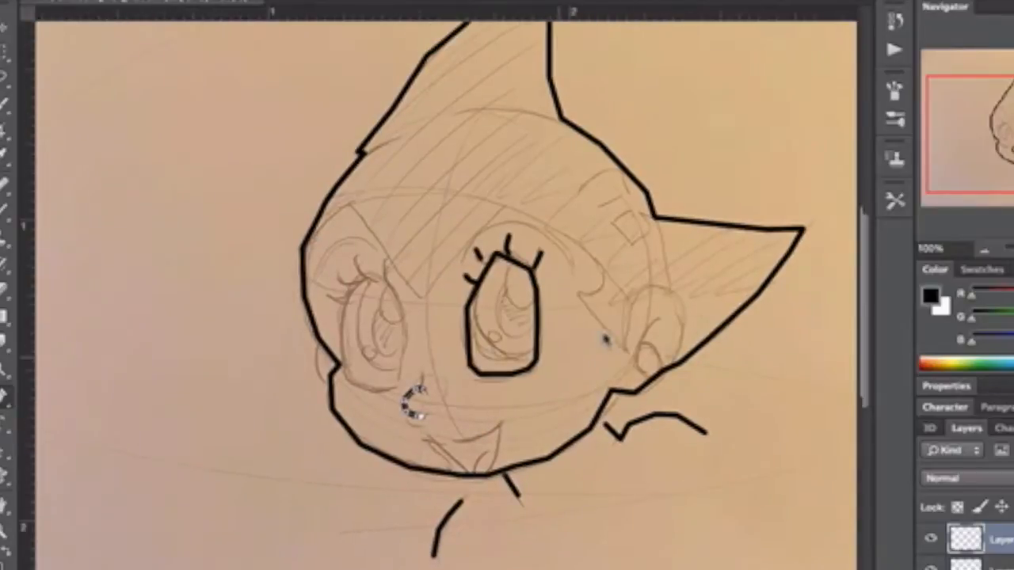
{"action": "right_click", "coordinate": [476, 429]}
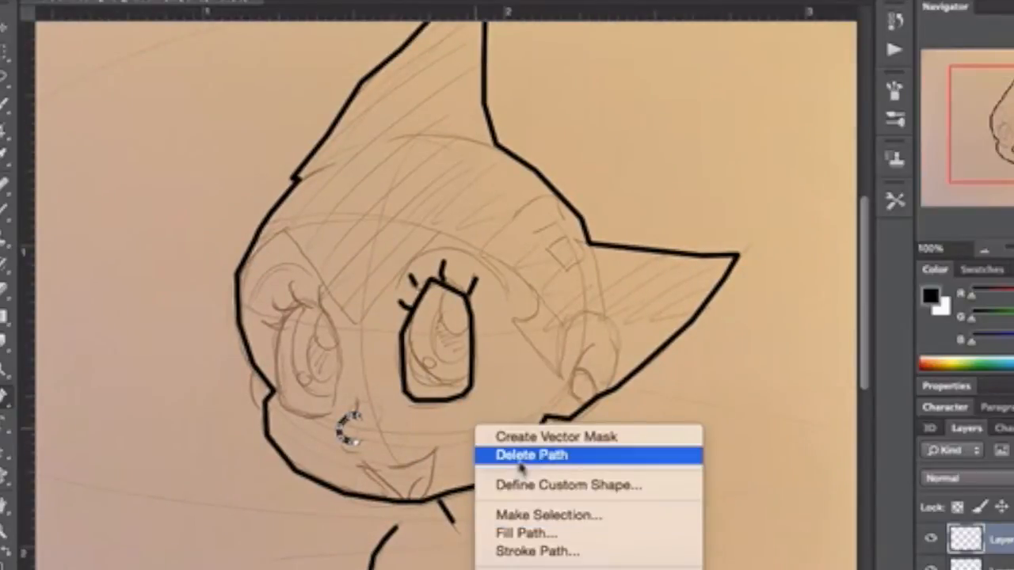
{"action": "left_click", "coordinate": [519, 455]}
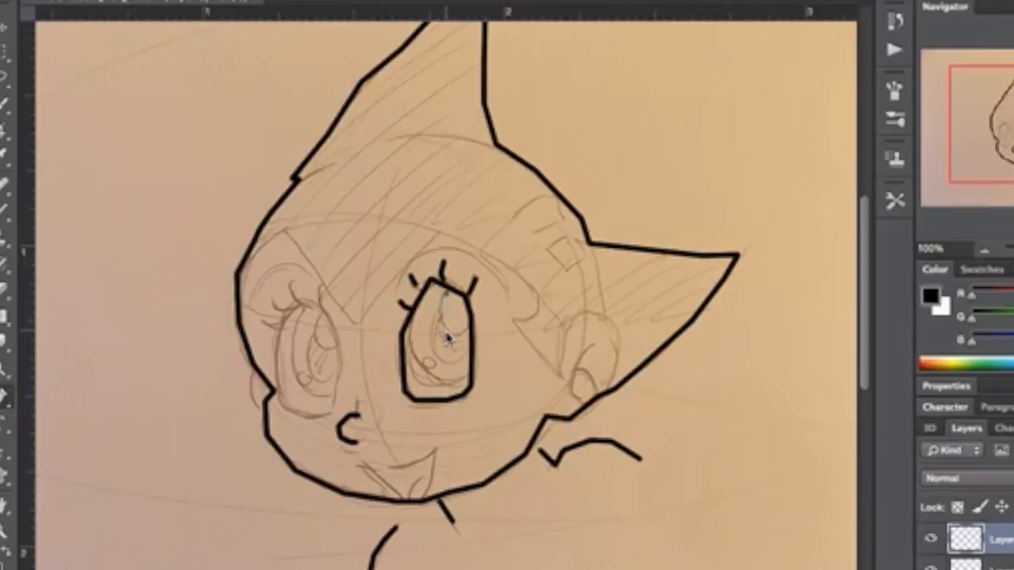
Trace the highlight in the upper part of the larger eye, stroke it with the brush, and delete its path
{"action": "mouse_move", "coordinate": [438, 315]}
{"action": "left_mouse_down"}
{"action": "mouse_move", "coordinate": [456, 339]}
{"action": "mouse_move", "coordinate": [459, 324]}
{"action": "left_mouse_up"}
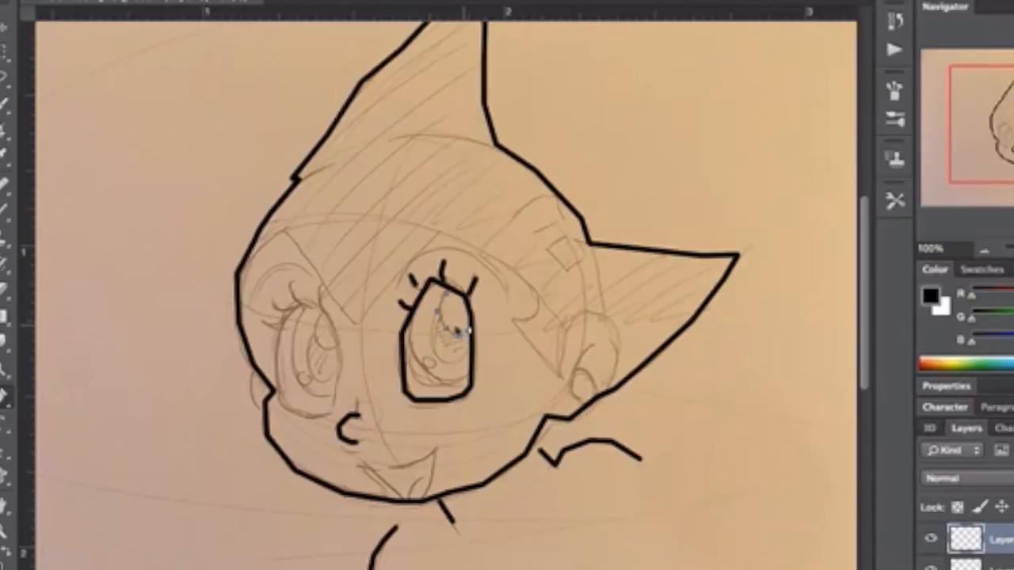
{"action": "right_click", "coordinate": [457, 325]}
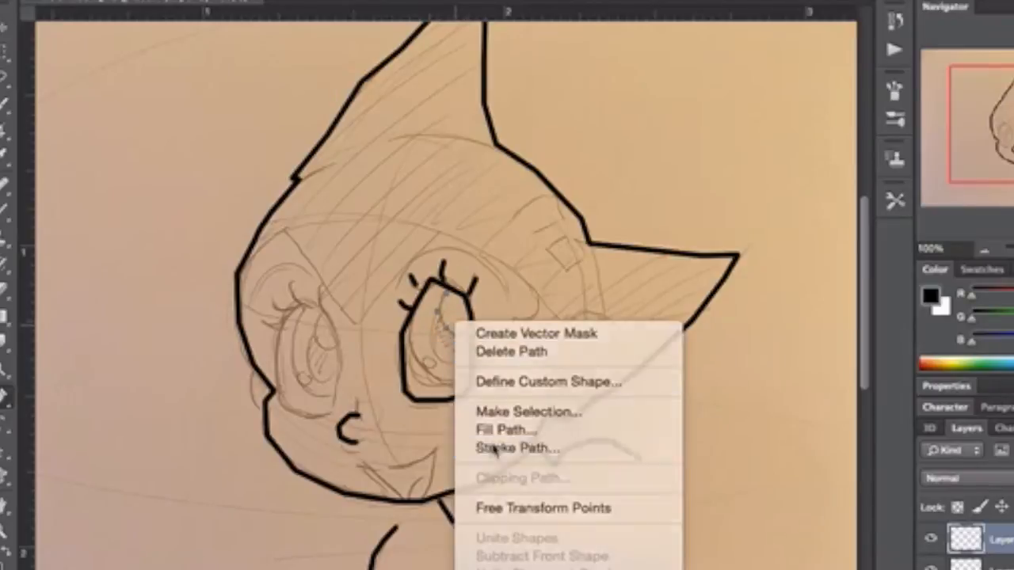
{"action": "left_click", "coordinate": [482, 448]}
{"action": "key", "text": "Return"}
{"action": "right_click", "coordinate": [492, 450]}
{"action": "left_click", "coordinate": [518, 469]}
Trace the iris curve along the left and lower inside of the larger eye, stroke it with the brush, and delete its path
{"action": "left_click", "coordinate": [408, 325]}
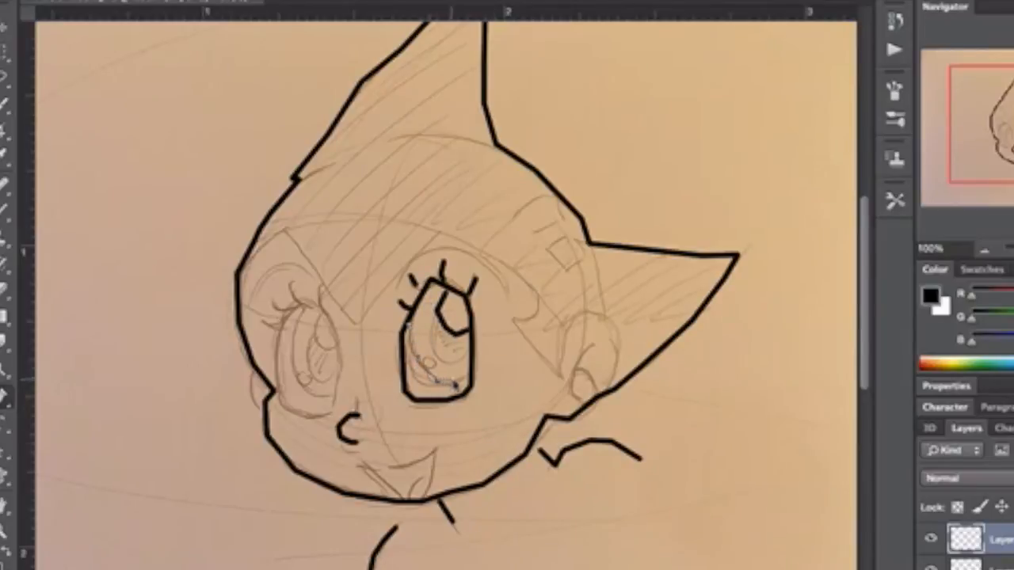
{"action": "right_click", "coordinate": [464, 382]}
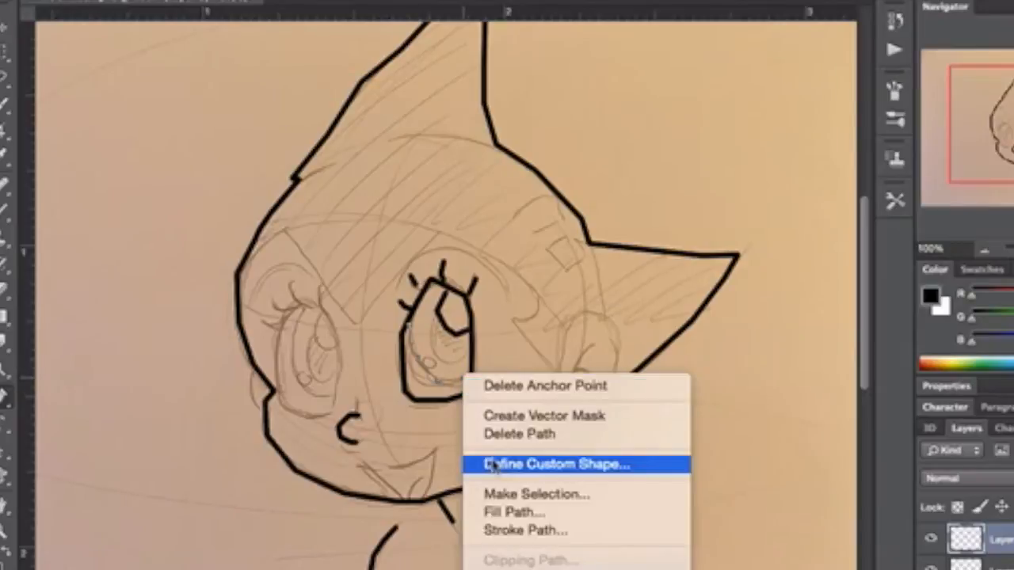
{"action": "left_click", "coordinate": [510, 533]}
{"action": "key", "text": "Return"}
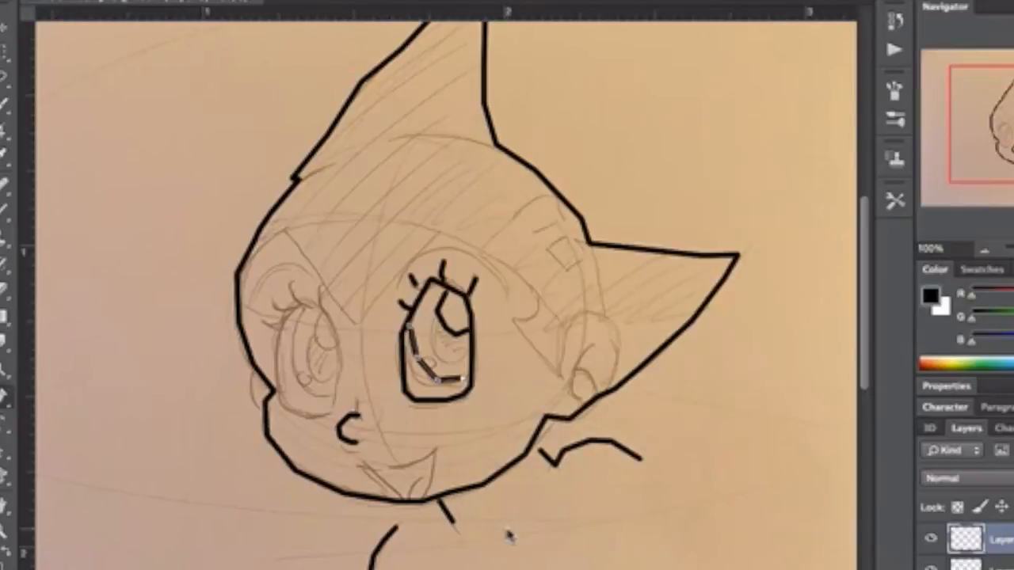
{"action": "right_click", "coordinate": [429, 384]}
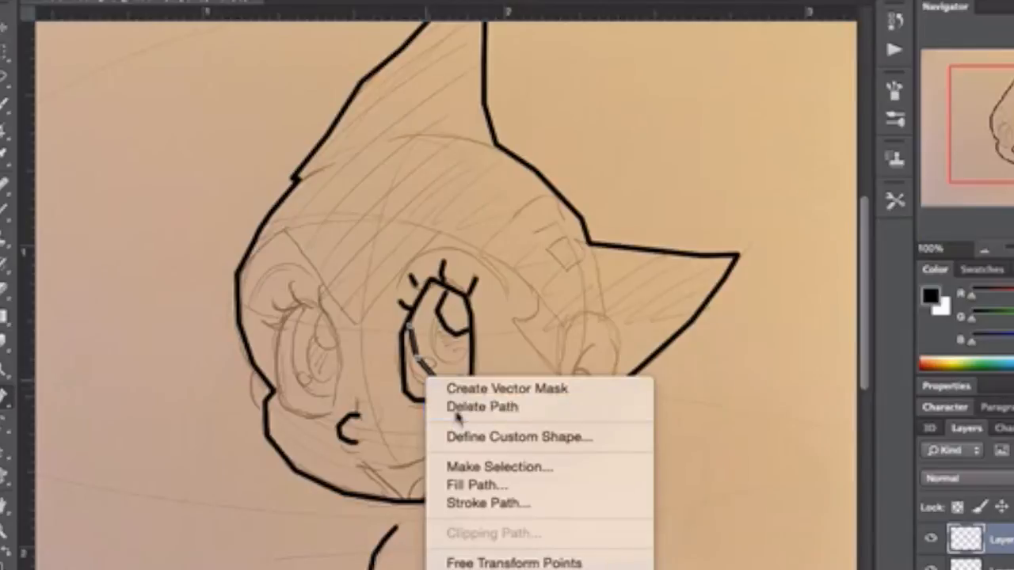
{"action": "left_click", "coordinate": [456, 407]}
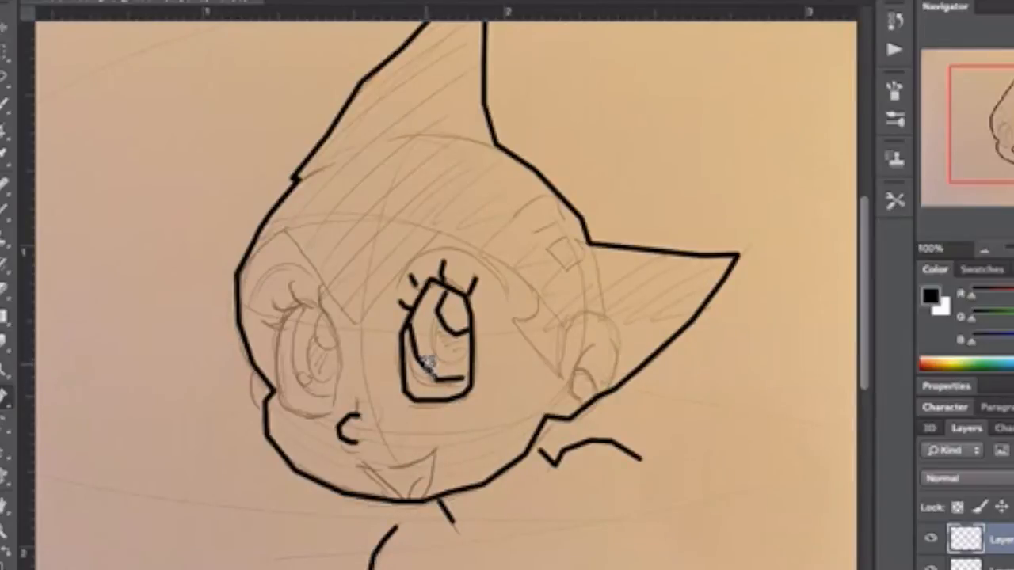
Trace the small round highlight low in the larger eye's iris, stroke it with the brush, and delete its path
{"action": "right_click", "coordinate": [431, 368]}
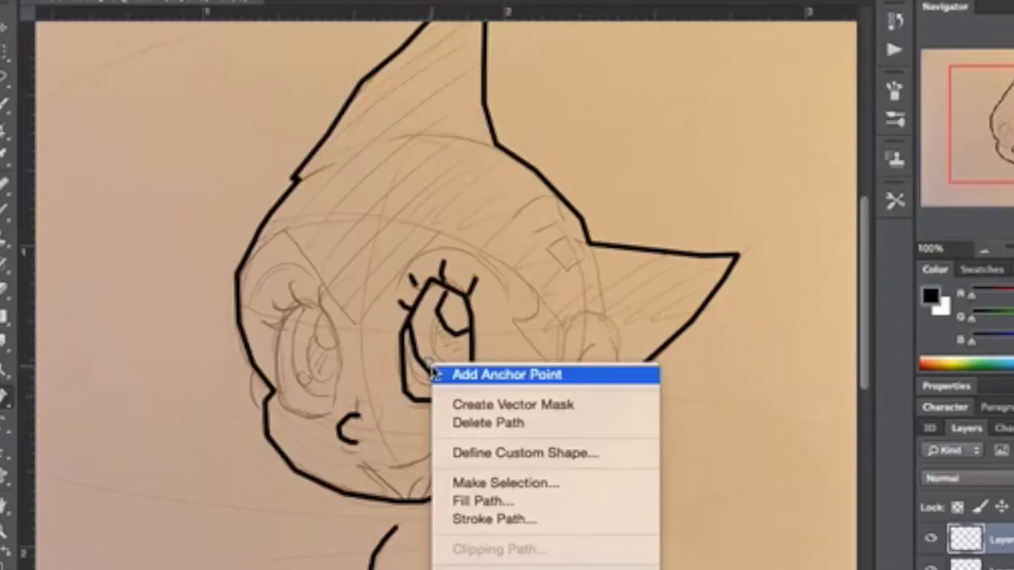
{"action": "left_click", "coordinate": [483, 519]}
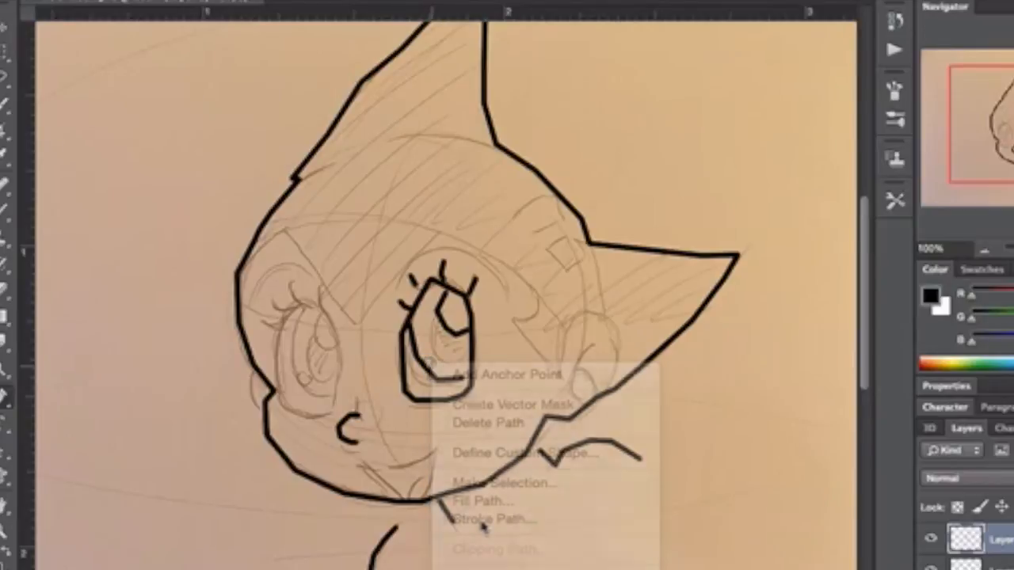
{"action": "key", "text": "Return"}
{"action": "right_click", "coordinate": [453, 421]}
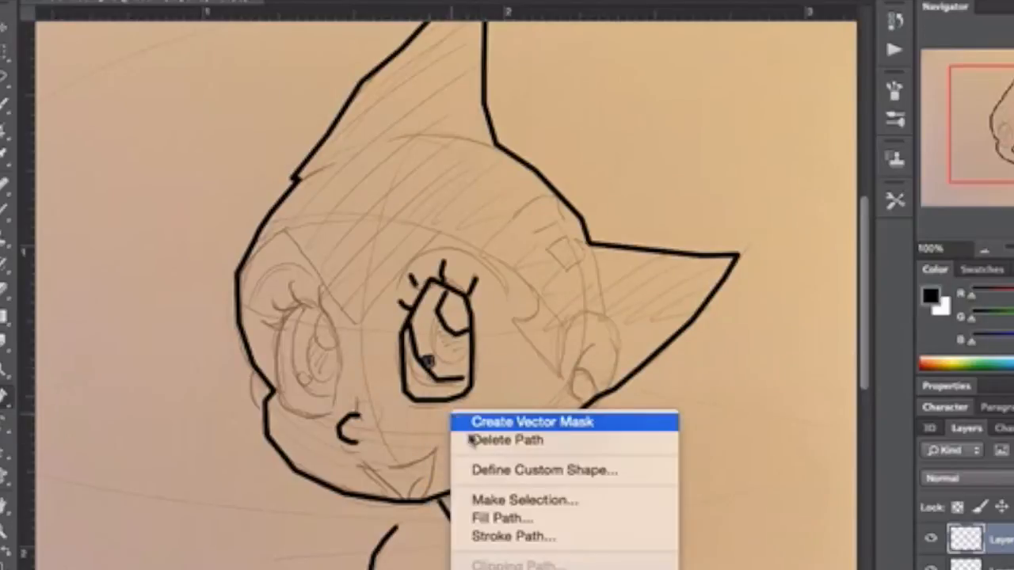
{"action": "left_click", "coordinate": [469, 435]}
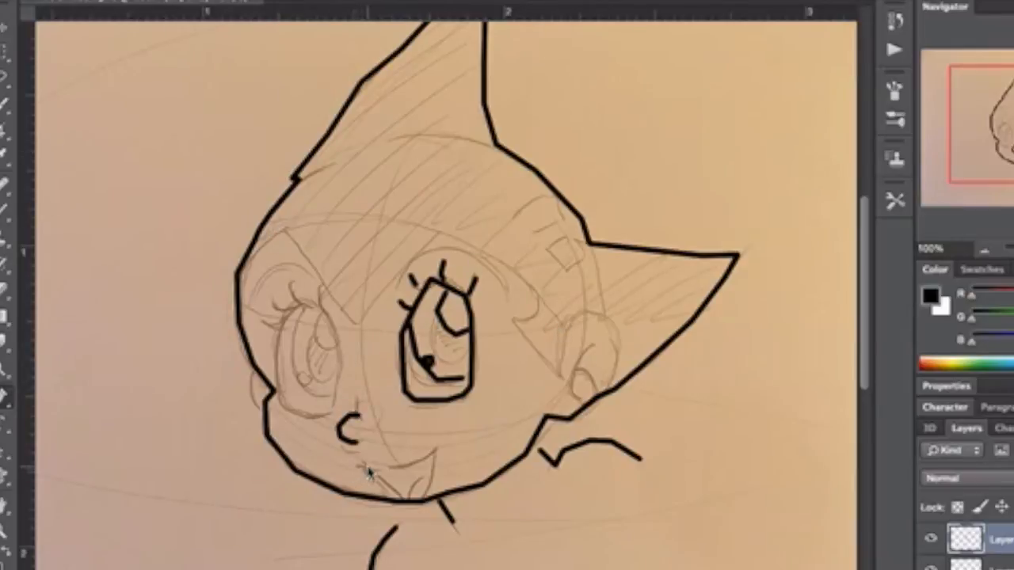
Trace the open mouth's outline with a Pen path, stroke it with the brush, and delete its path
{"action": "left_click_drag", "start_coordinate": [395, 471], "coordinate": [434, 459]}
{"action": "left_click", "coordinate": [434, 458]}
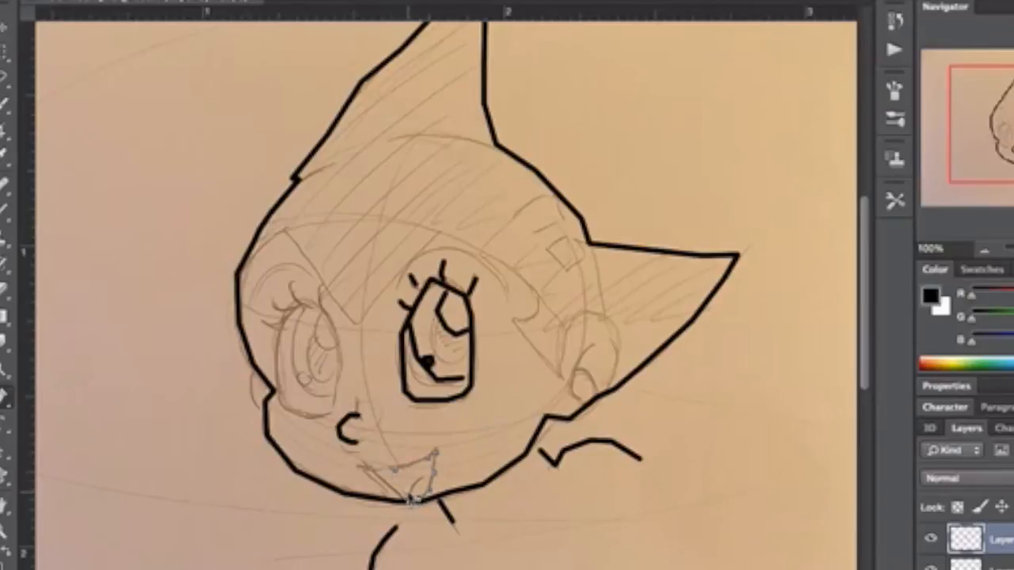
{"action": "left_click", "coordinate": [402, 500]}
{"action": "right_click", "coordinate": [373, 469]}
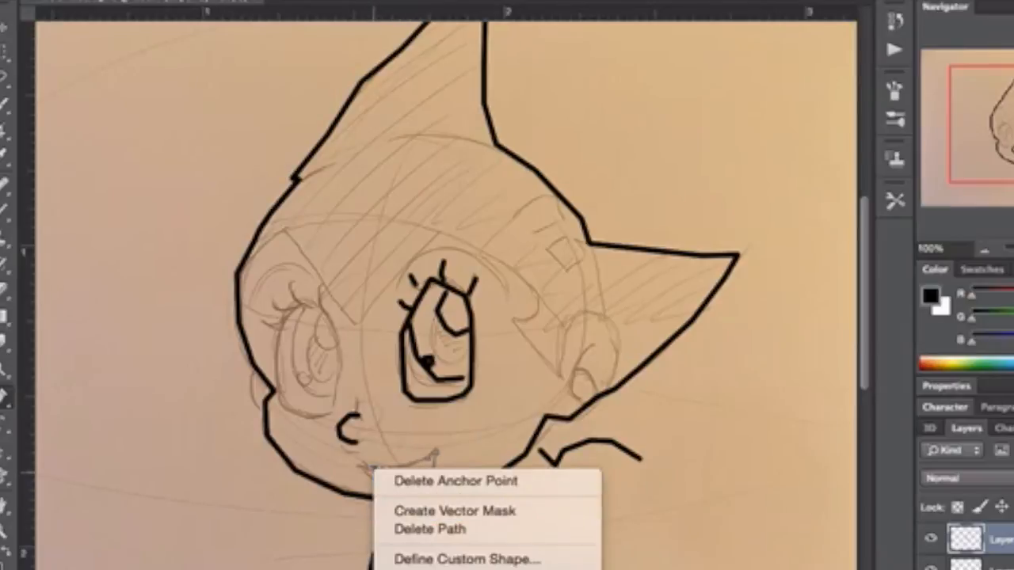
{"action": "left_click", "coordinate": [455, 569]}
{"action": "key", "text": "Return"}
{"action": "right_click", "coordinate": [400, 489]}
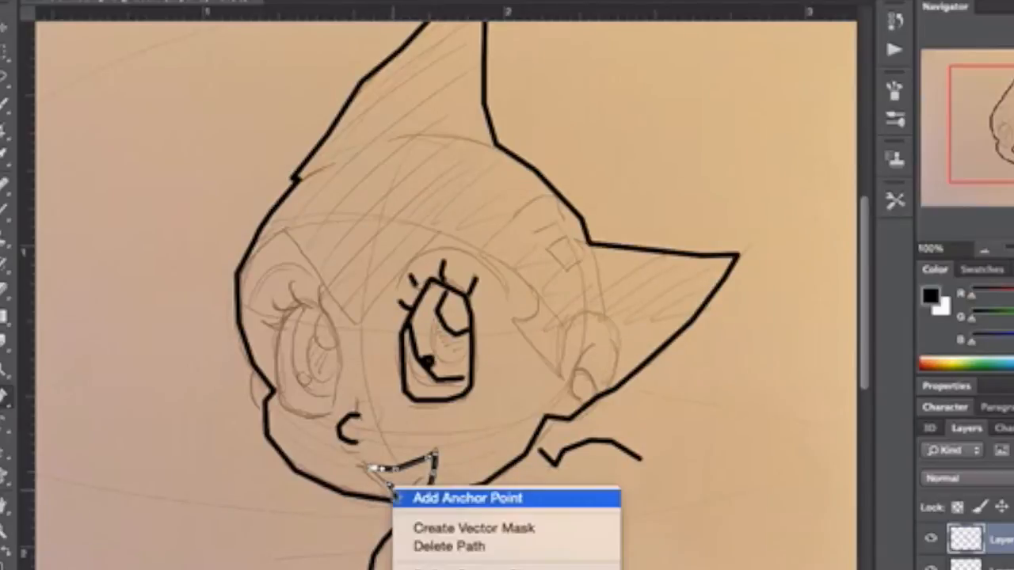
{"action": "left_click", "coordinate": [448, 546]}
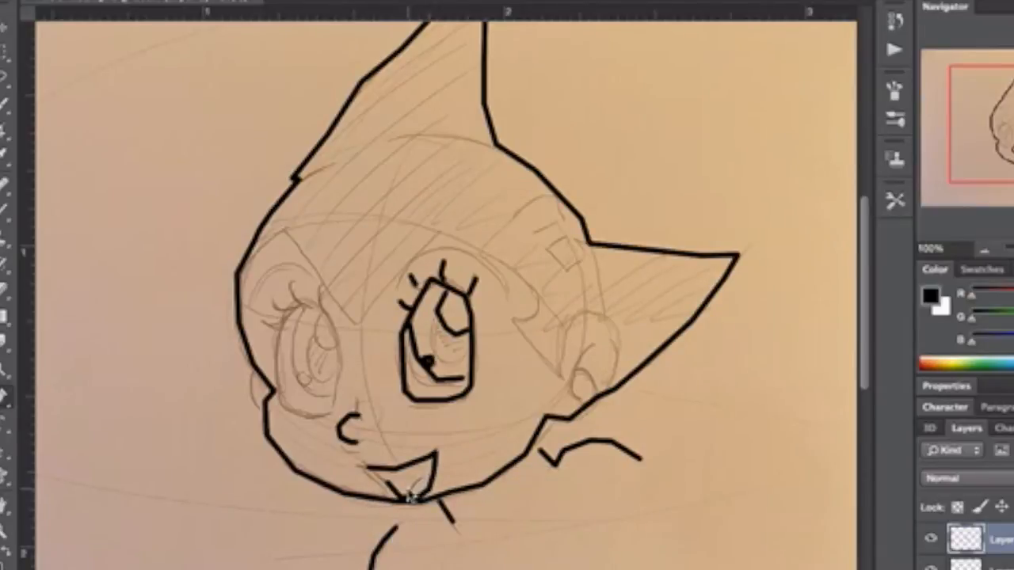
Trace the short tongue line inside the mouth, stroke it with the brush, and delete its path
{"action": "right_click", "coordinate": [417, 483]}
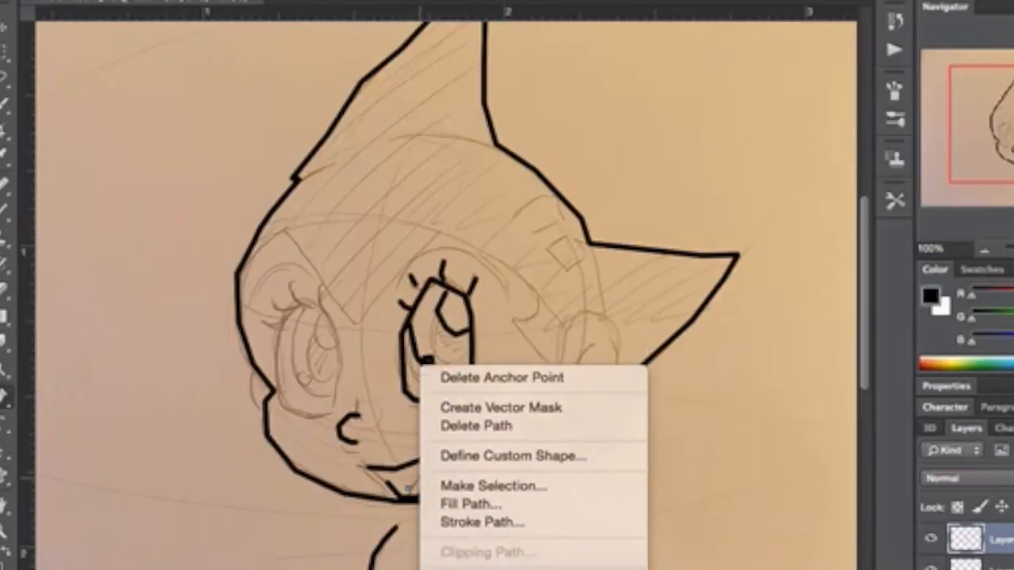
{"action": "left_click", "coordinate": [490, 505]}
{"action": "key", "text": "Return"}
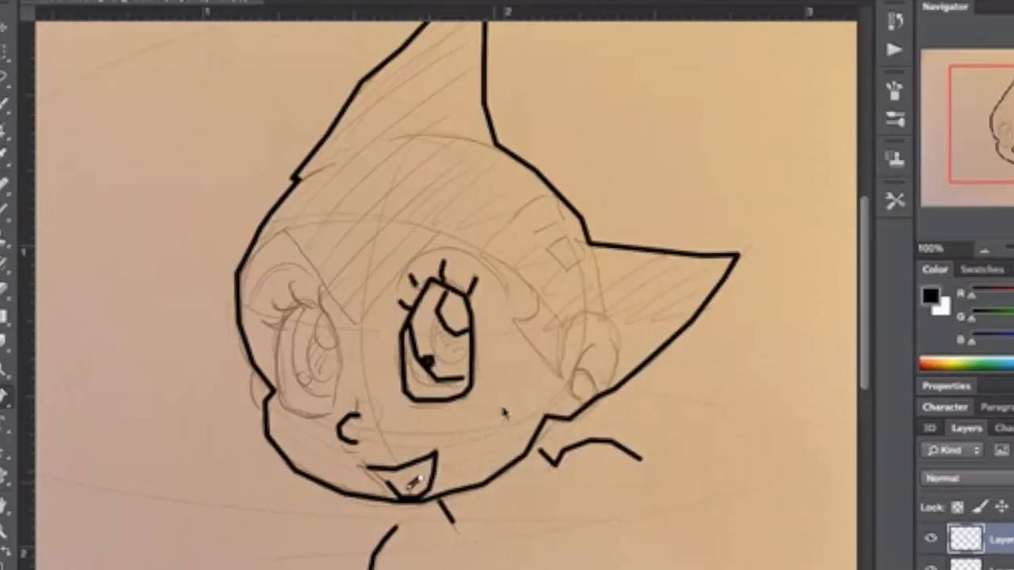
{"action": "right_click", "coordinate": [506, 361]}
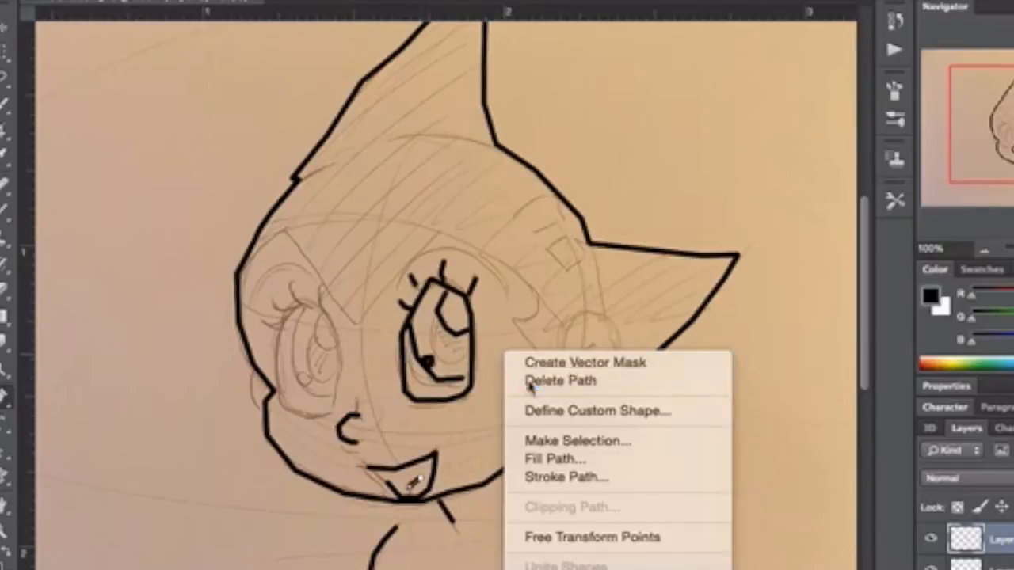
{"action": "left_click", "coordinate": [528, 379]}
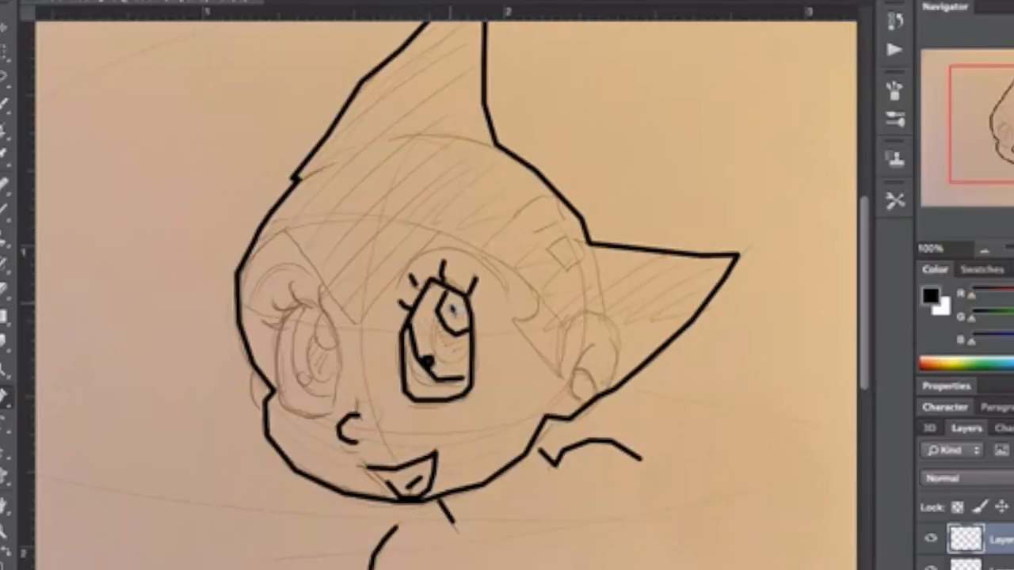
Make white the foreground colour and outline the larger eye's inner area with a Pen path that skirts the upper highlight
{"action": "left_click_drag", "start_coordinate": [454, 311], "coordinate": [444, 295]}
{"action": "key", "text": "x"}
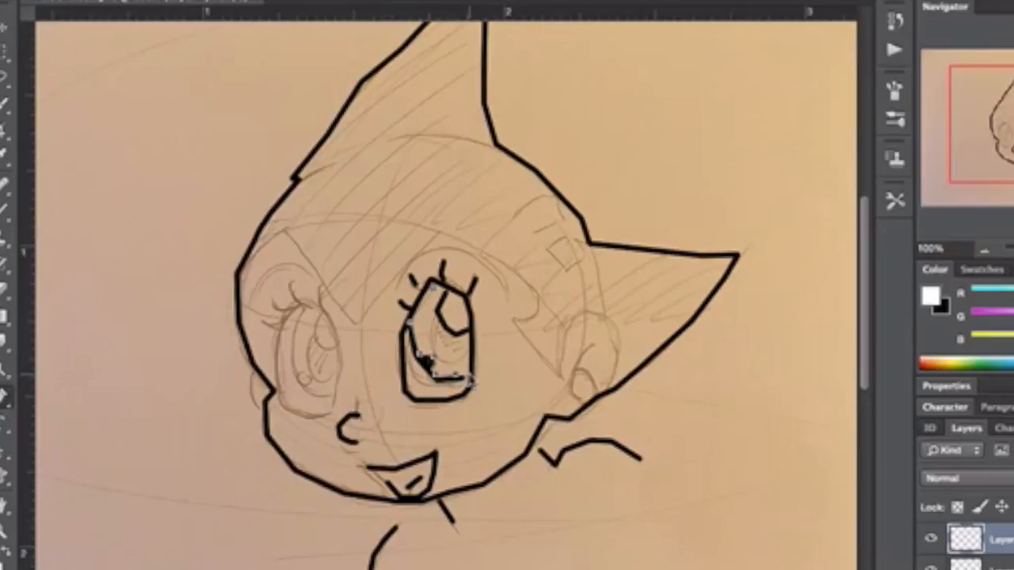
{"action": "left_click", "coordinate": [470, 333]}
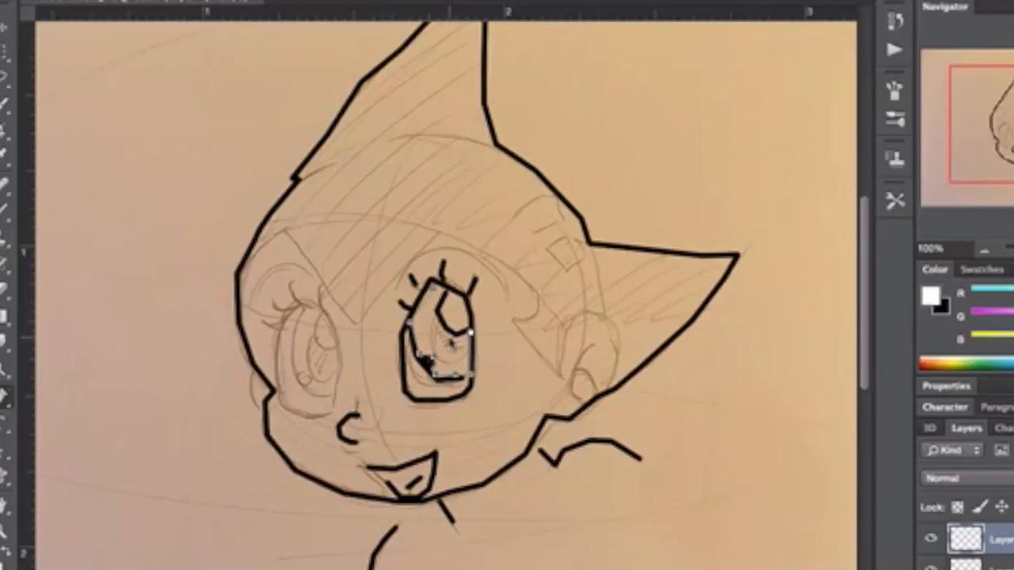
{"action": "left_click", "coordinate": [448, 335]}
{"action": "left_click", "coordinate": [440, 314]}
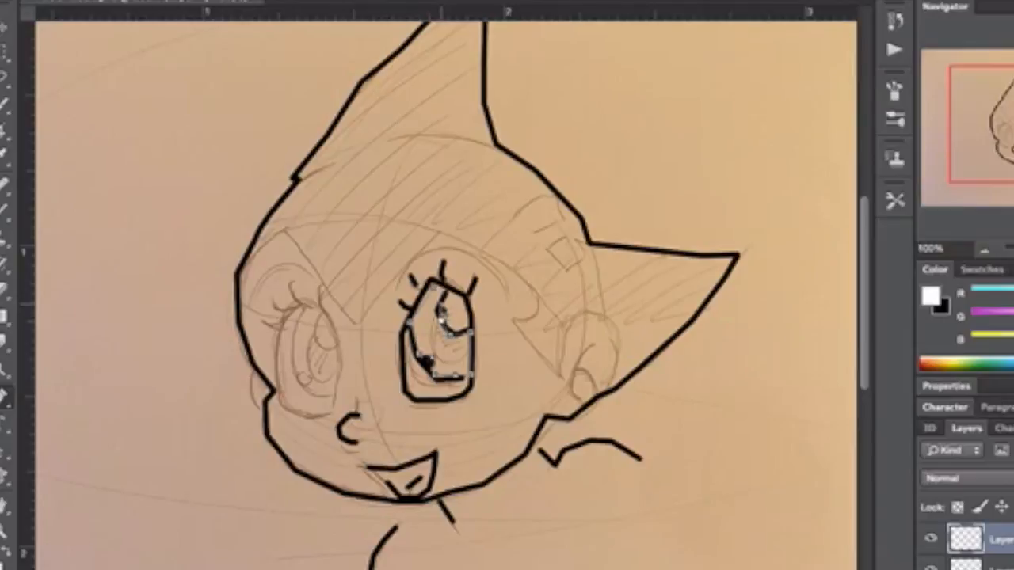
{"action": "left_click", "coordinate": [441, 289]}
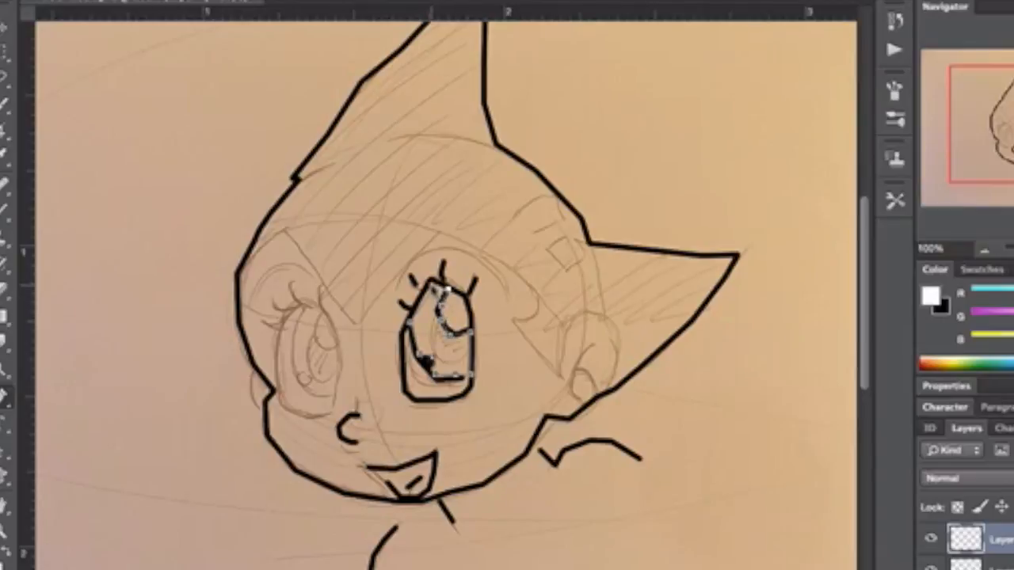
Convert the eye path into a new anti-aliased selection with 0 px feather, fill it with white, and deselect
{"action": "right_click", "coordinate": [433, 328]}
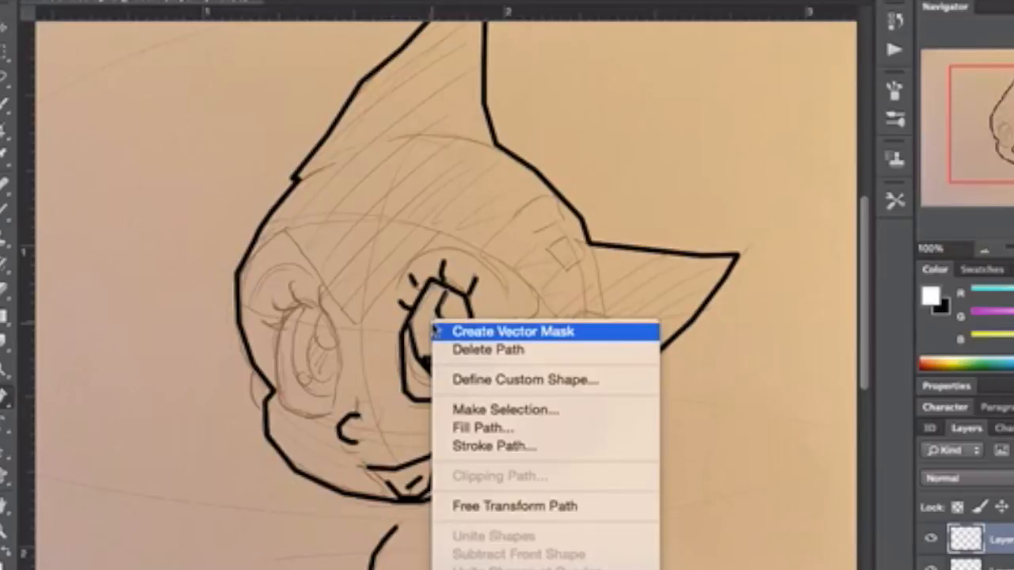
{"action": "left_click", "coordinate": [483, 410]}
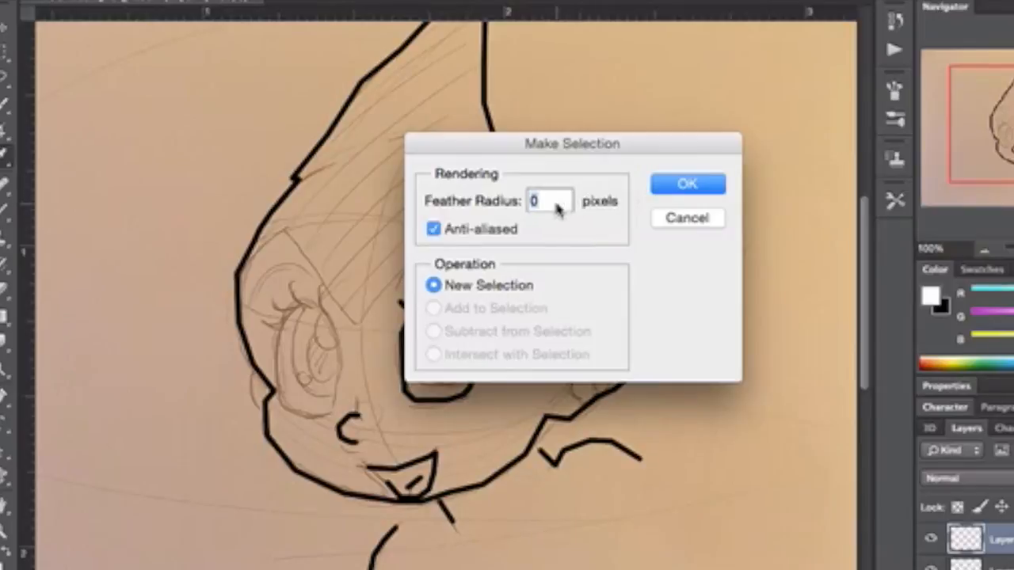
{"action": "left_click", "coordinate": [696, 187]}
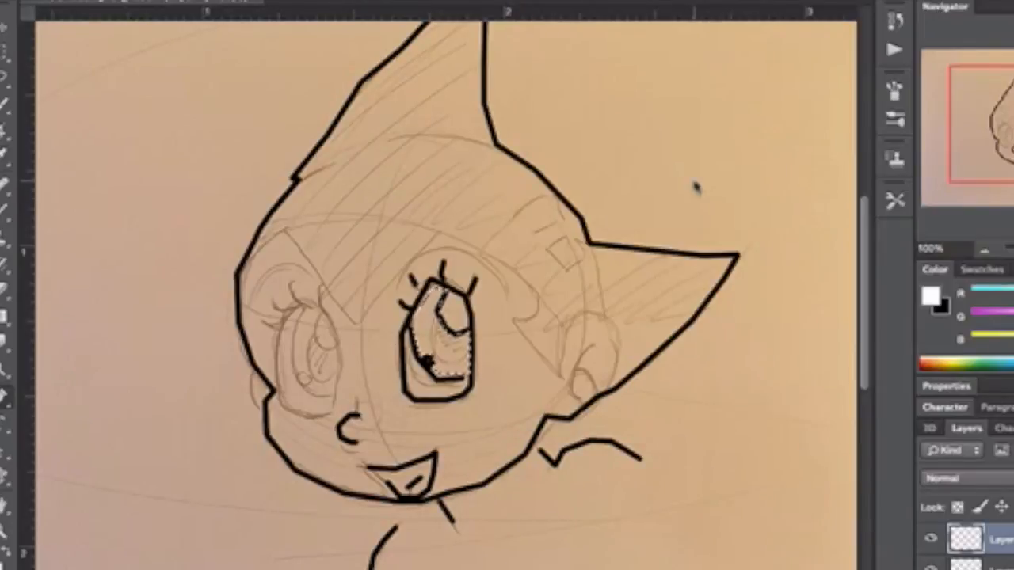
{"action": "key", "text": "alt+BackSpace"}
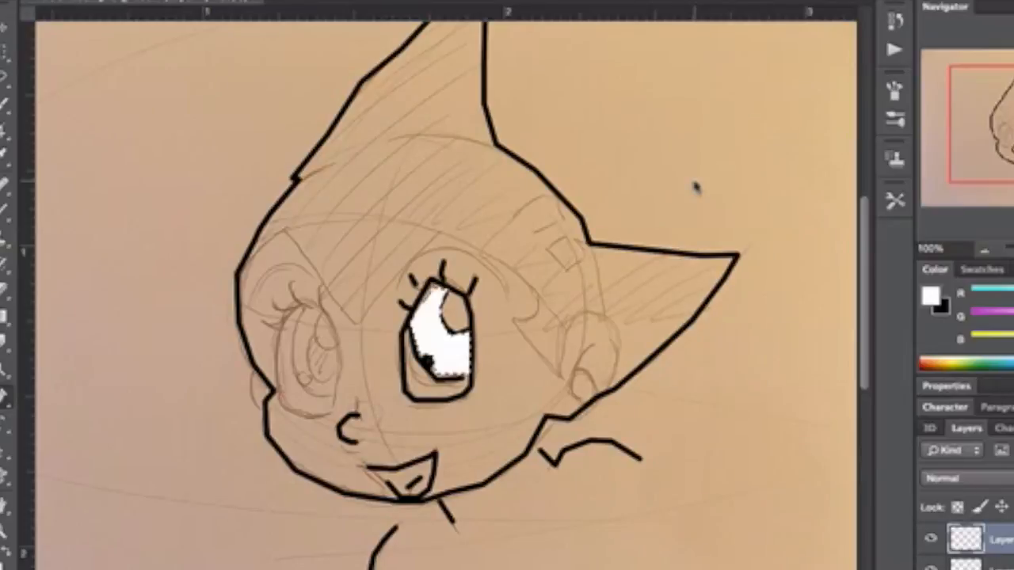
{"action": "key", "text": "ctrl+d"}
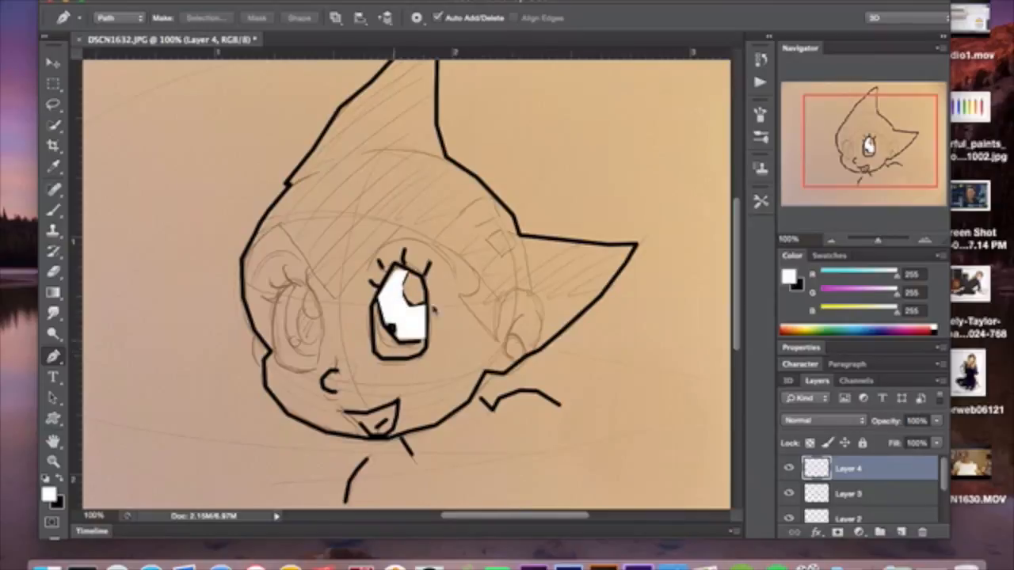
Hide the Background layer to check the line art on its own, and show it again
{"action": "scroll", "coordinate": [833, 518], "scroll_direction": "down", "scroll_amount": 3}
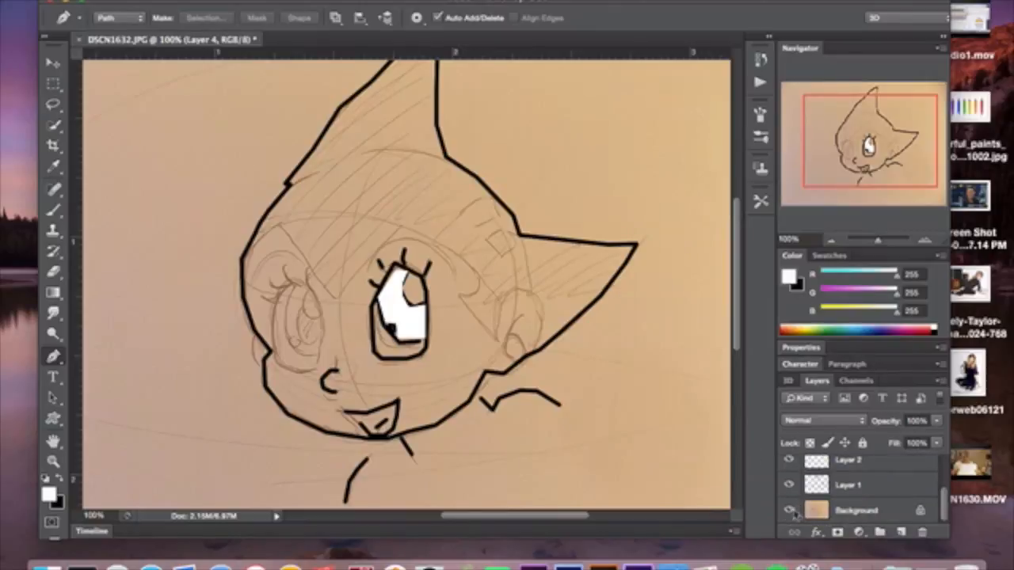
{"action": "left_click", "coordinate": [790, 511]}
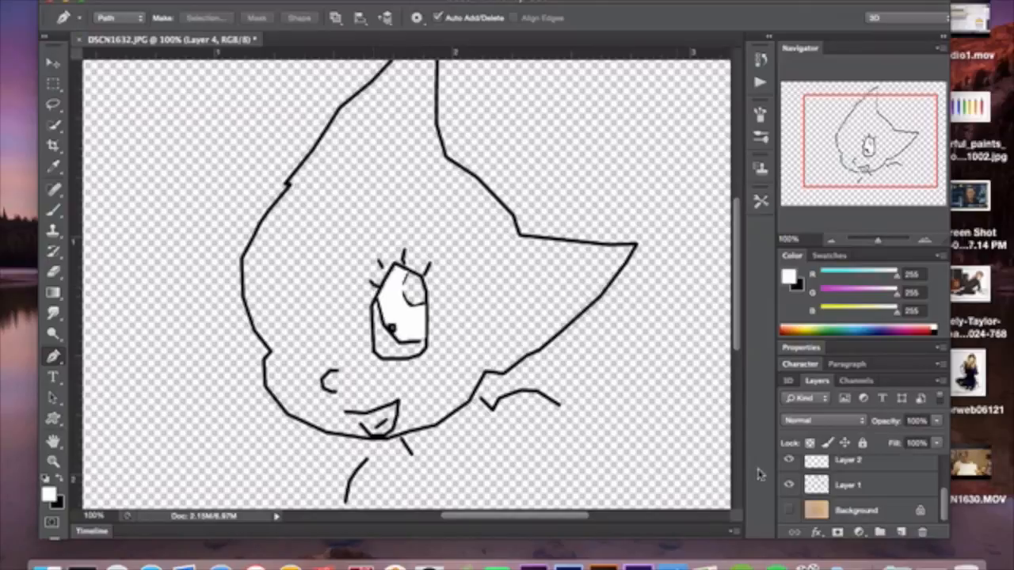
{"action": "left_click", "coordinate": [788, 511]}
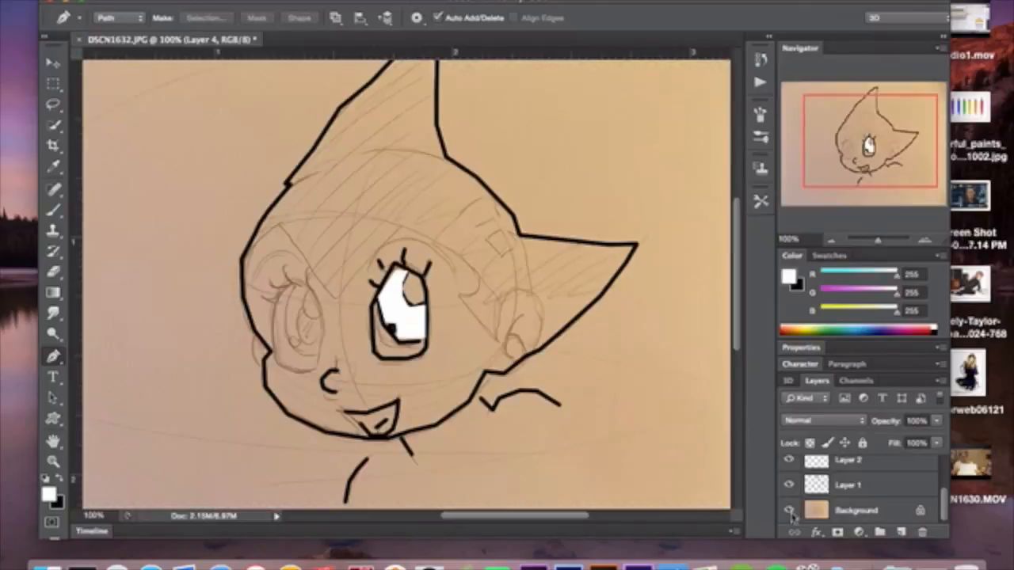